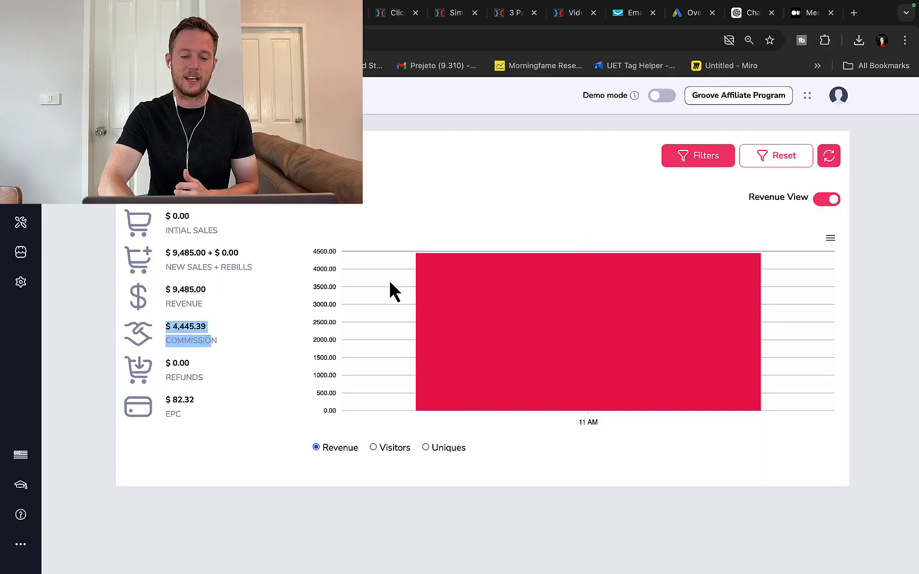
- Leave the revenue chart and open Groove Affiliate's Funnels table with commission totals
{"action": "mouse_move", "coordinate": [479, 322]}
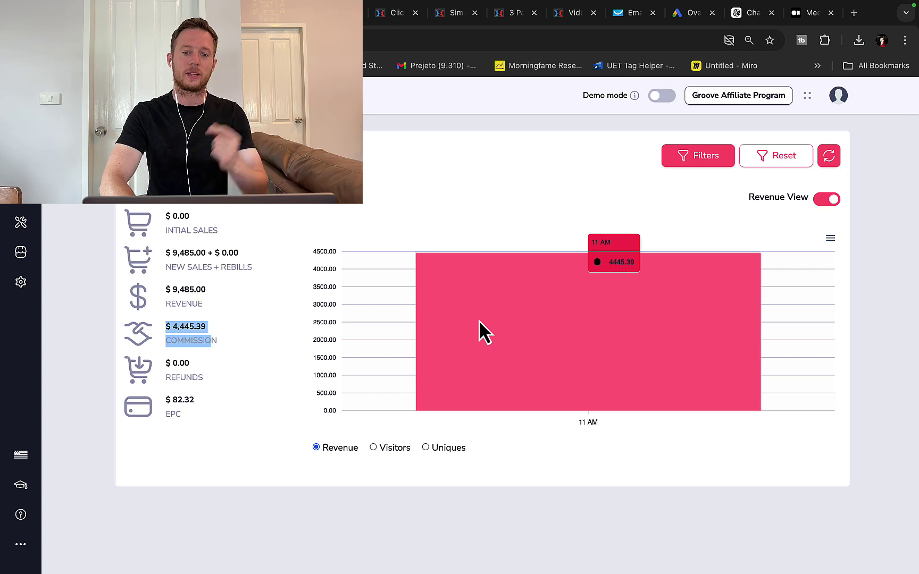
{"action": "right_click", "coordinate": [402, 206]}
{"action": "left_click", "coordinate": [317, 132]}
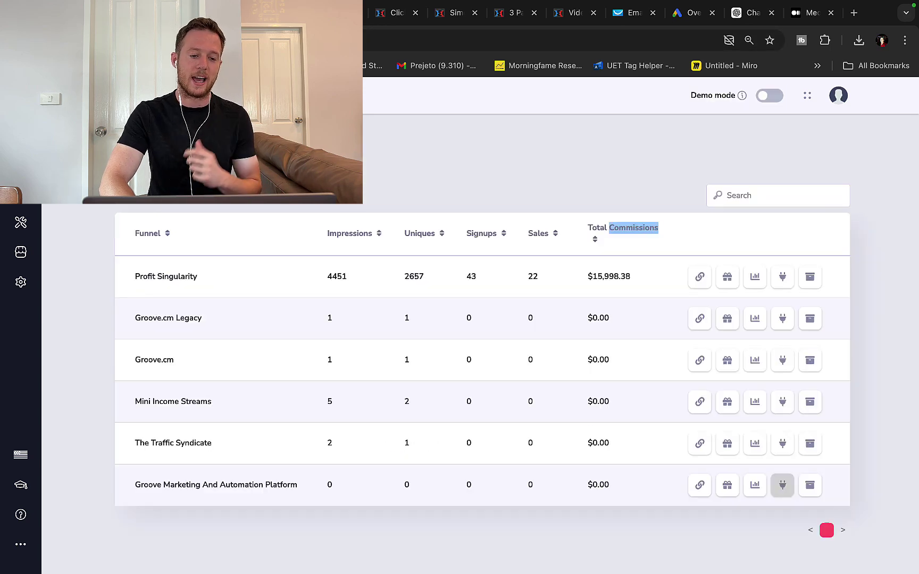
{"action": "left_click", "coordinate": [535, 170]}
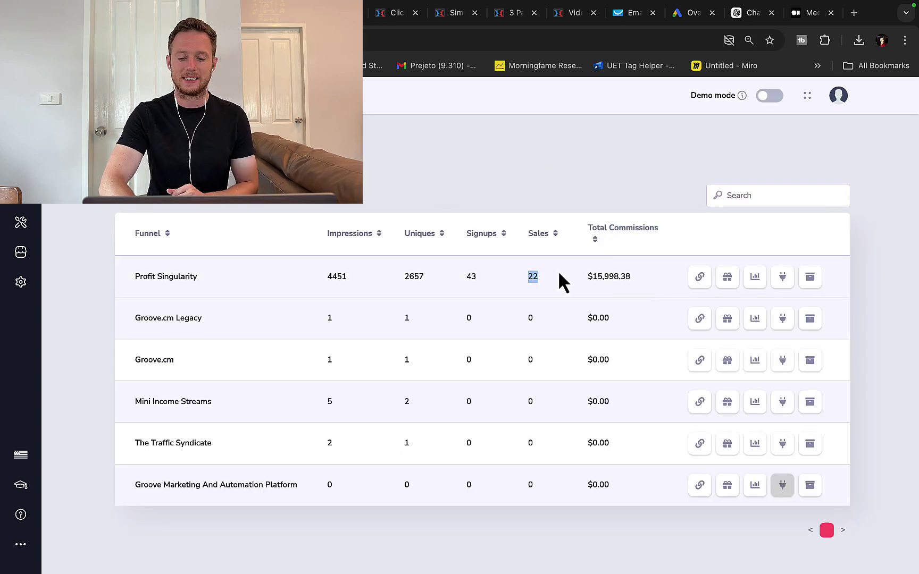
- Highlight Profit Singularity's 22 sales and the $15,998.38 Total Commissions figure
{"action": "left_click_drag", "start_coordinate": [563, 282], "coordinate": [625, 313]}
{"action": "double_click", "coordinate": [616, 228]}
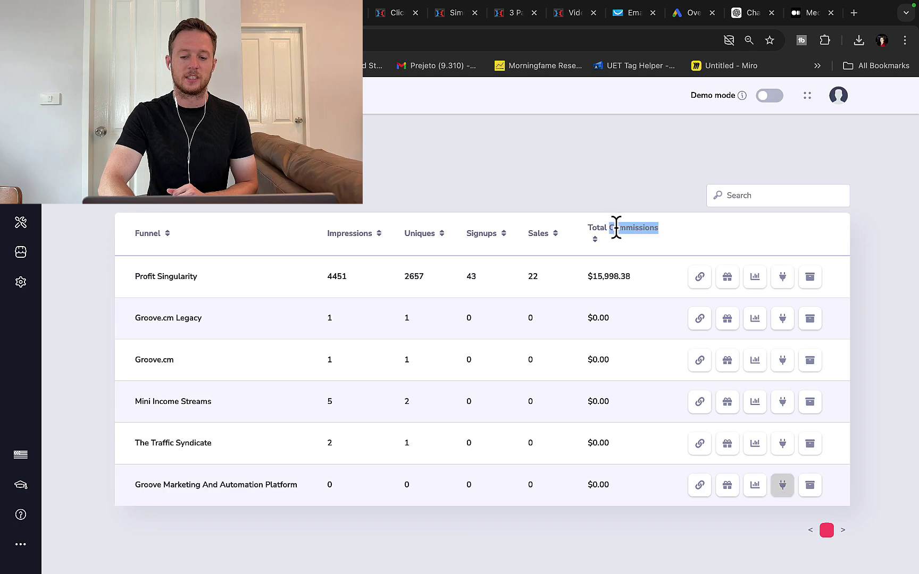
{"action": "left_click_drag", "start_coordinate": [584, 279], "coordinate": [632, 278]}
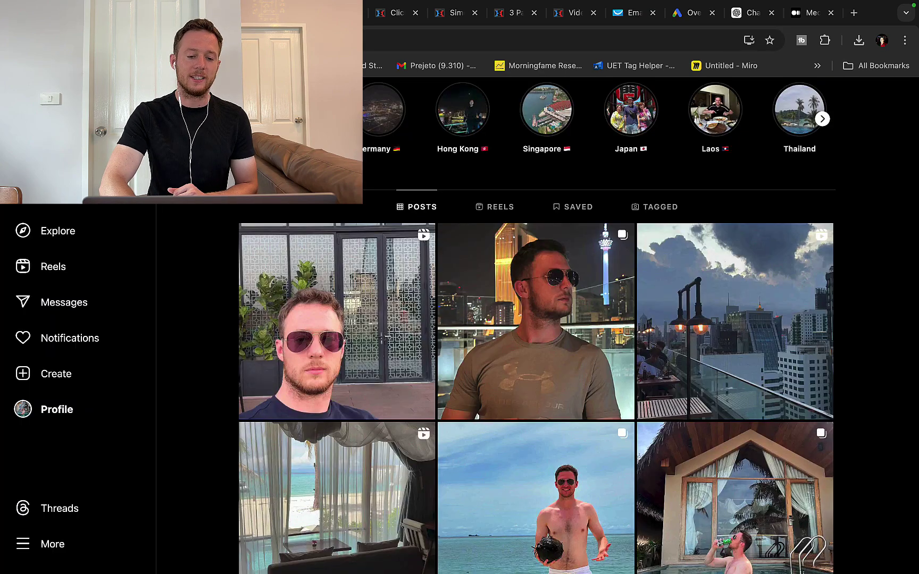
{"action": "scroll", "coordinate": [191, 254], "scroll_direction": "down", "scroll_amount": 3}
{"action": "scroll", "coordinate": [192, 254], "scroll_direction": "down", "scroll_amount": 15}
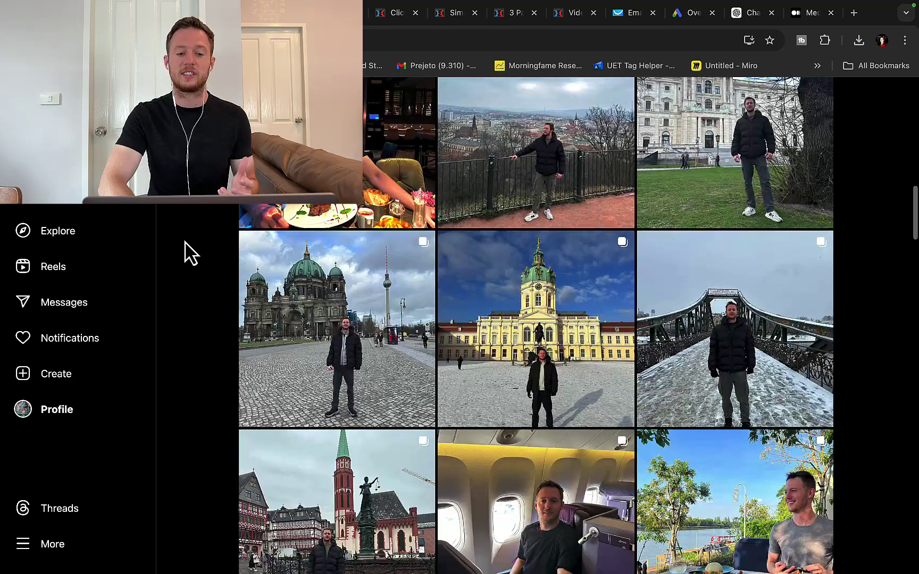
{"action": "scroll", "coordinate": [192, 253], "scroll_direction": "down", "scroll_amount": 10}
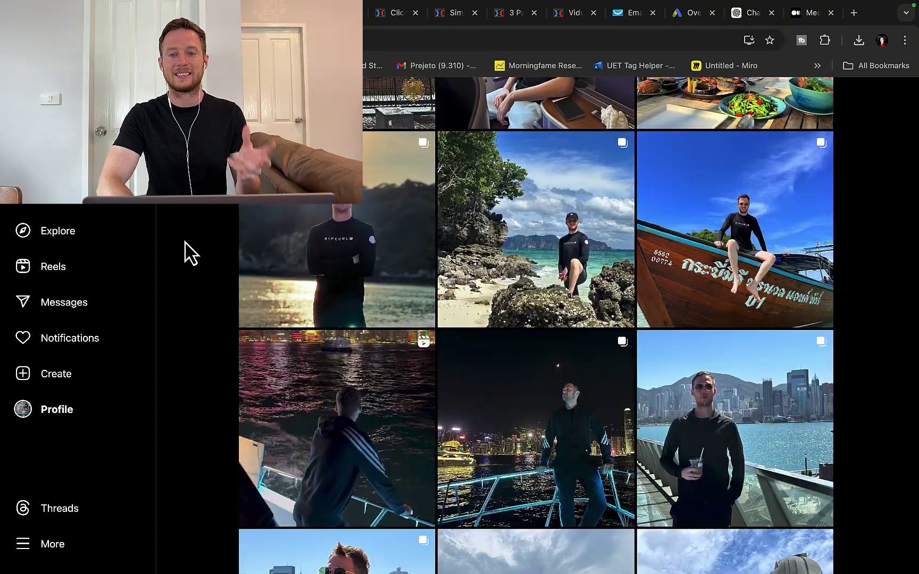
{"action": "scroll", "coordinate": [192, 253], "scroll_direction": "down", "scroll_amount": 20}
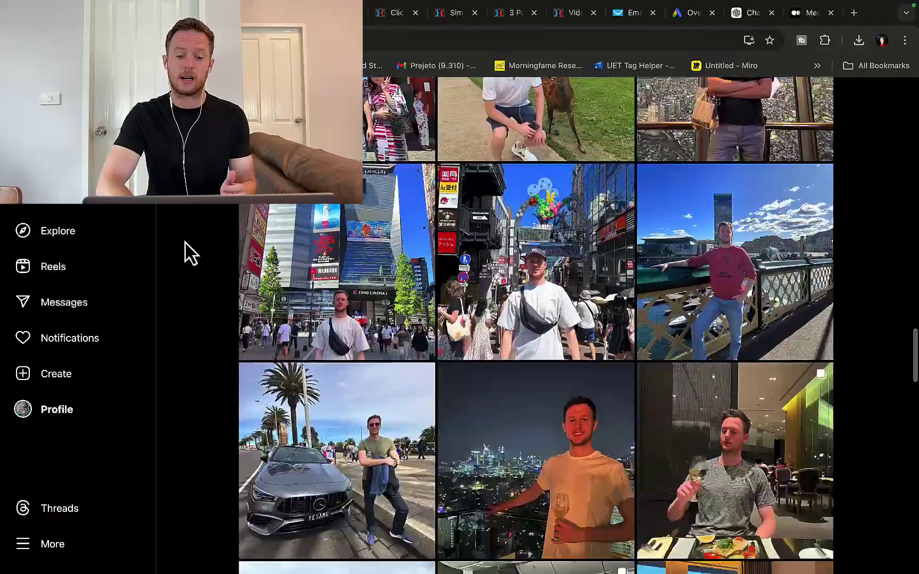
{"action": "scroll", "coordinate": [192, 253], "scroll_direction": "down", "scroll_amount": 20}
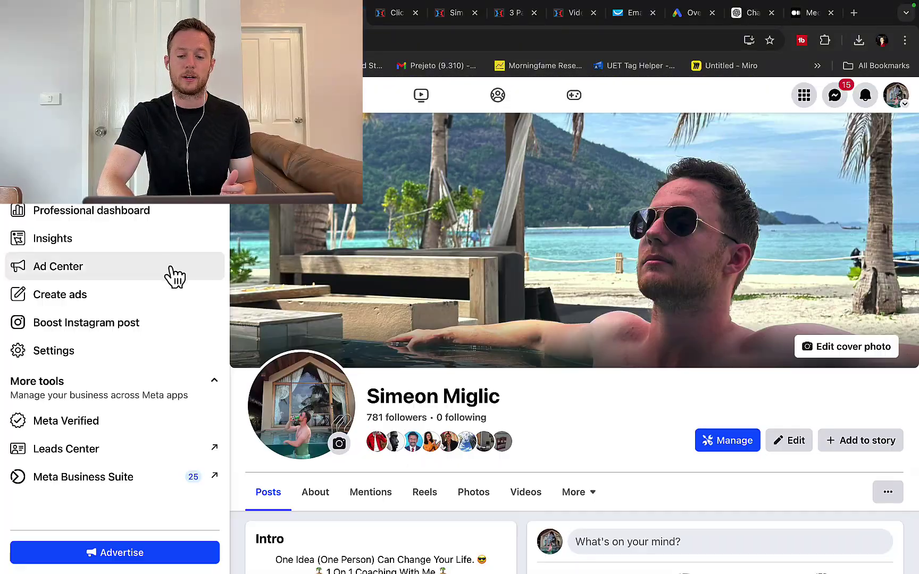
{"action": "scroll", "coordinate": [173, 273], "scroll_direction": "down", "scroll_amount": 10}
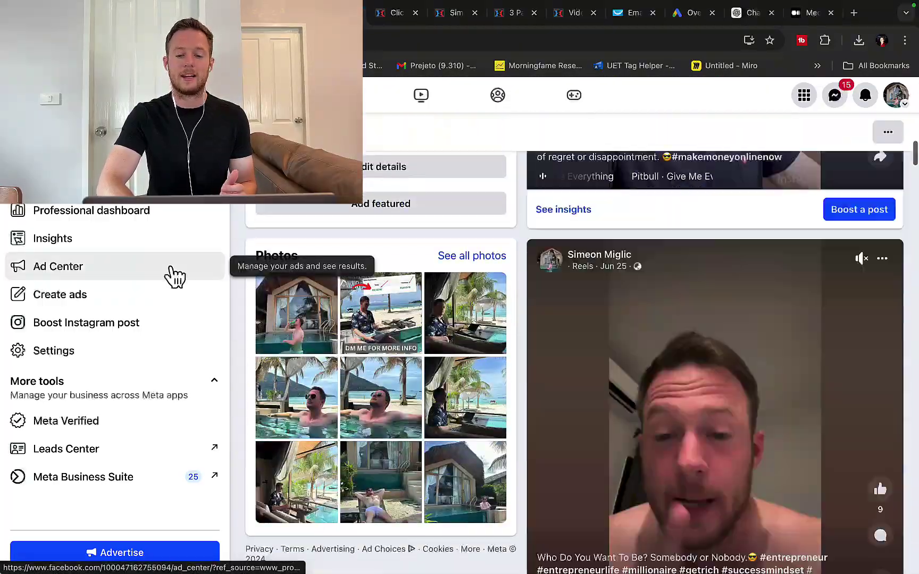
{"action": "scroll", "coordinate": [174, 273], "scroll_direction": "down", "scroll_amount": 12}
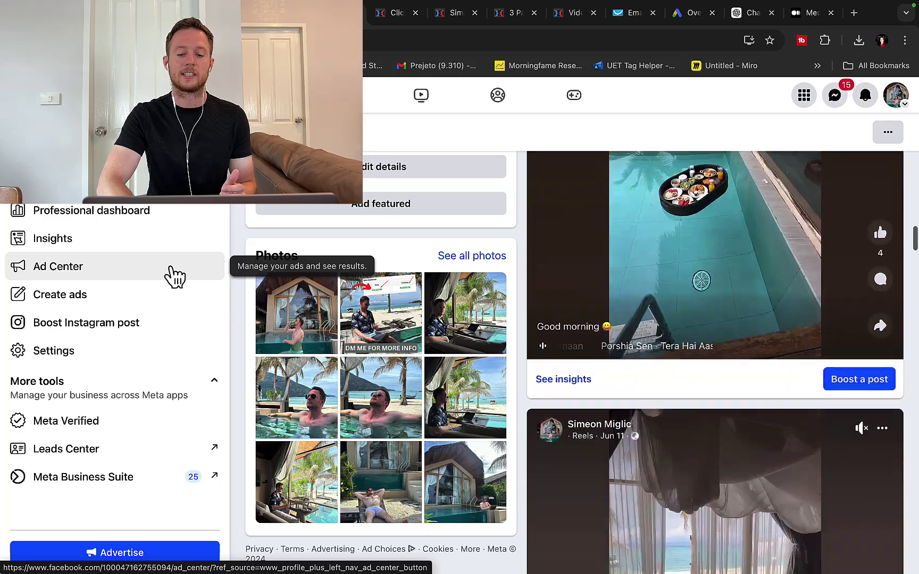
{"action": "scroll", "coordinate": [173, 274], "scroll_direction": "down", "scroll_amount": 15}
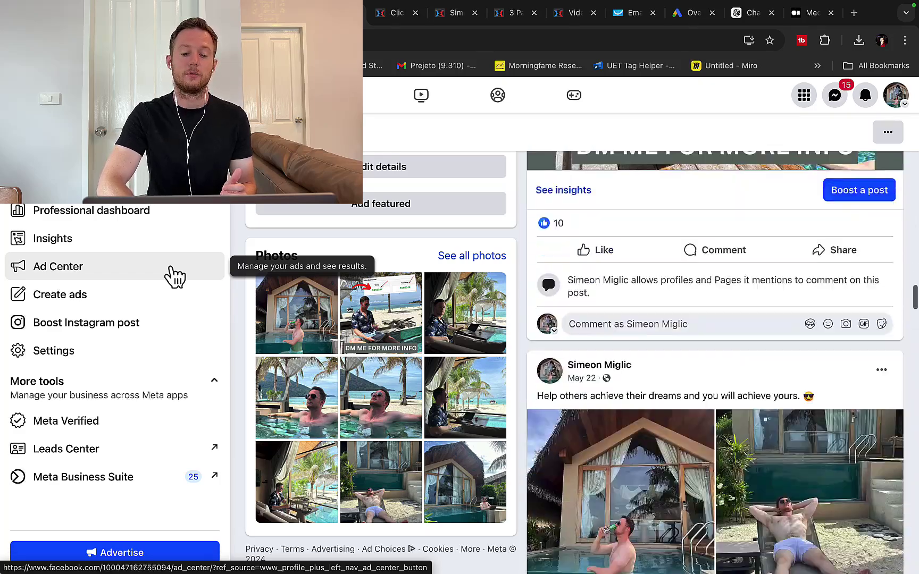
{"action": "scroll", "coordinate": [174, 273], "scroll_direction": "down", "scroll_amount": 5}
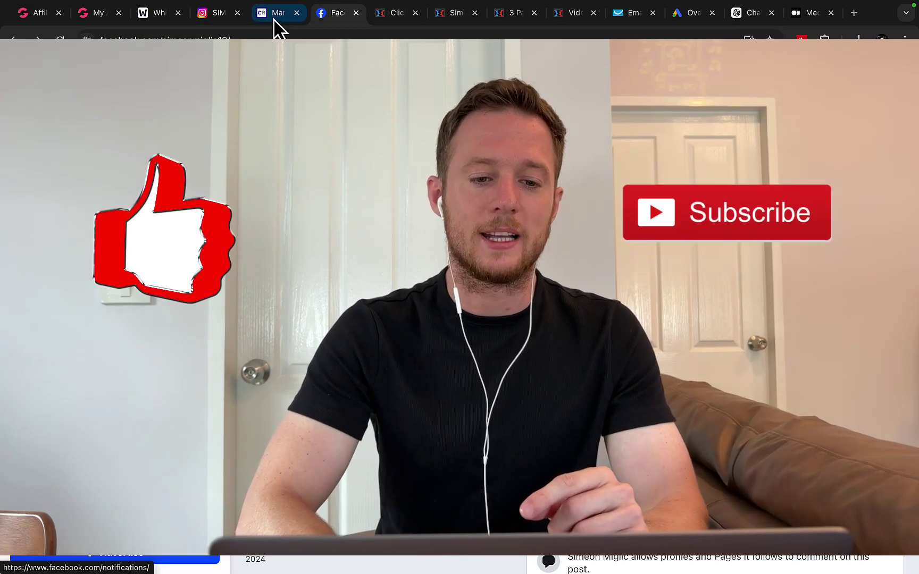
- Switch to the ClickBank Marketplace tab, where Java Burn leads the Top Offers list
{"action": "left_click", "coordinate": [274, 17]}
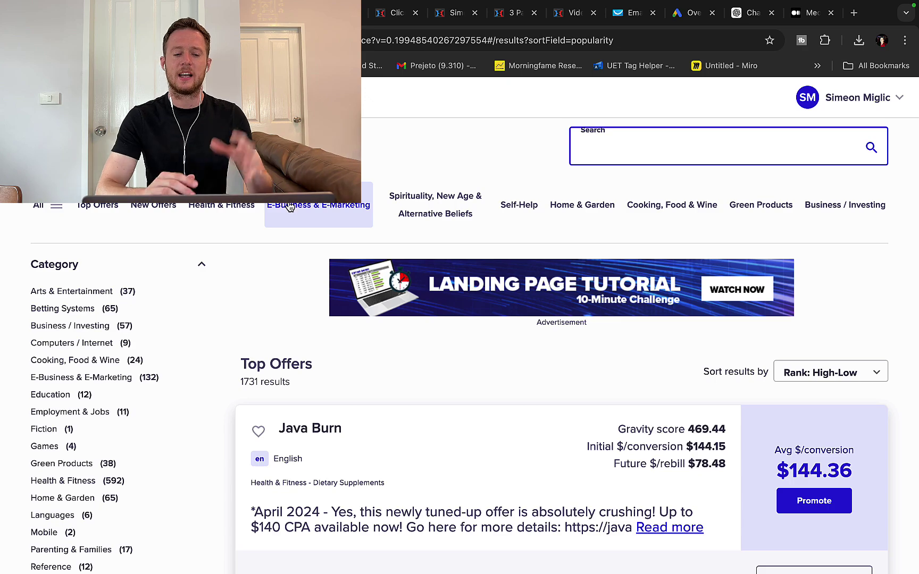
- Scroll ClickBank's Top Offers to review Java Burn's stats, then move to ChatGPT
{"action": "scroll", "coordinate": [373, 131], "scroll_direction": "down", "scroll_amount": 3}
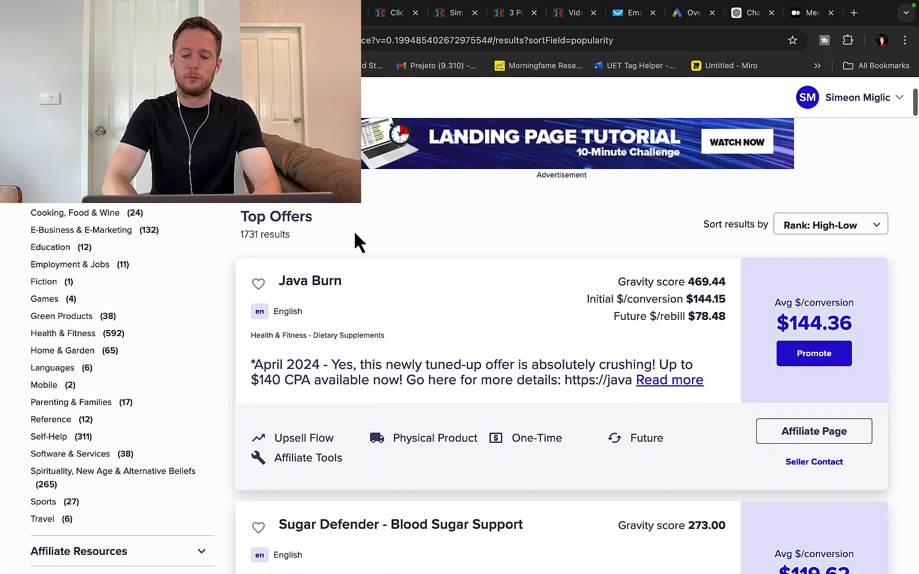
{"action": "scroll", "coordinate": [354, 231], "scroll_direction": "down", "scroll_amount": 8}
{"action": "scroll", "coordinate": [354, 227], "scroll_direction": "up", "scroll_amount": 12}
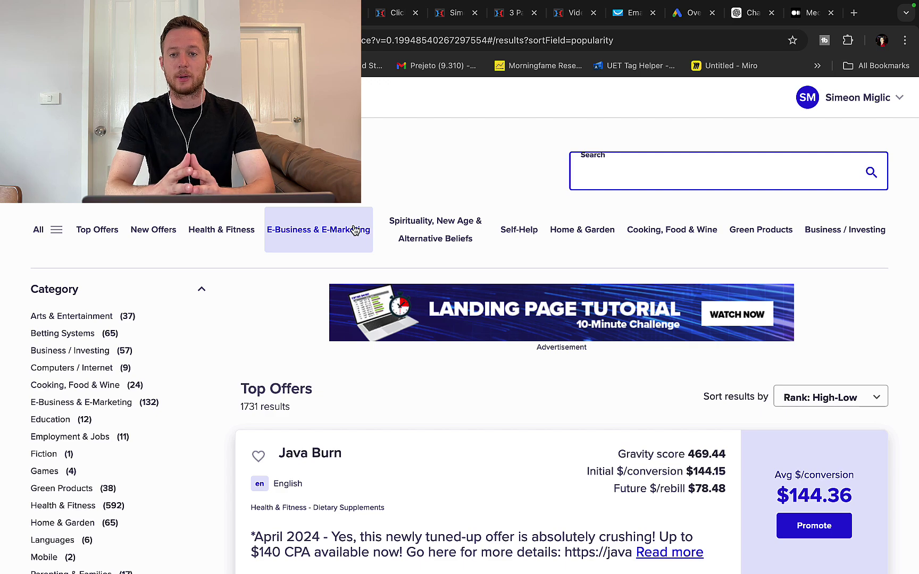
{"action": "scroll", "coordinate": [410, 287], "scroll_direction": "down", "scroll_amount": 3}
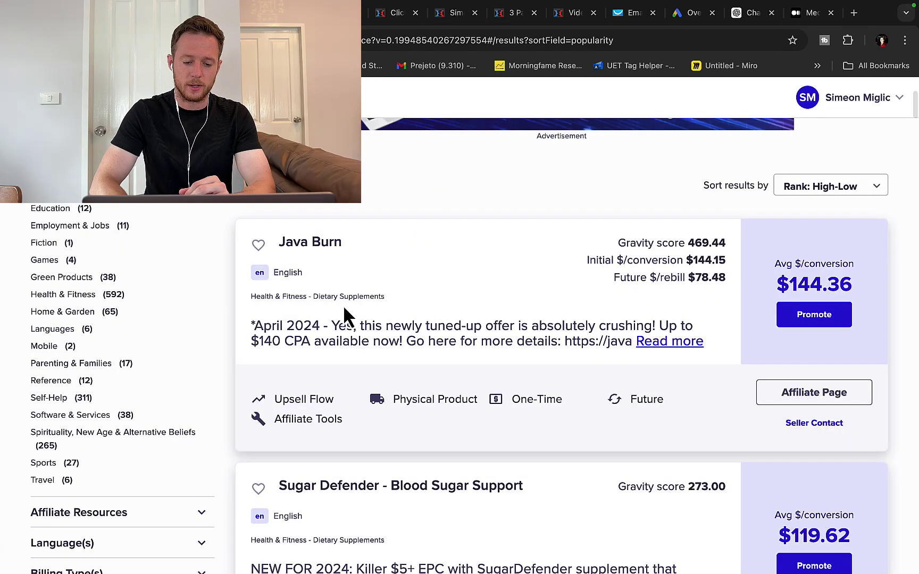
{"action": "scroll", "coordinate": [354, 261], "scroll_direction": "down", "scroll_amount": 2}
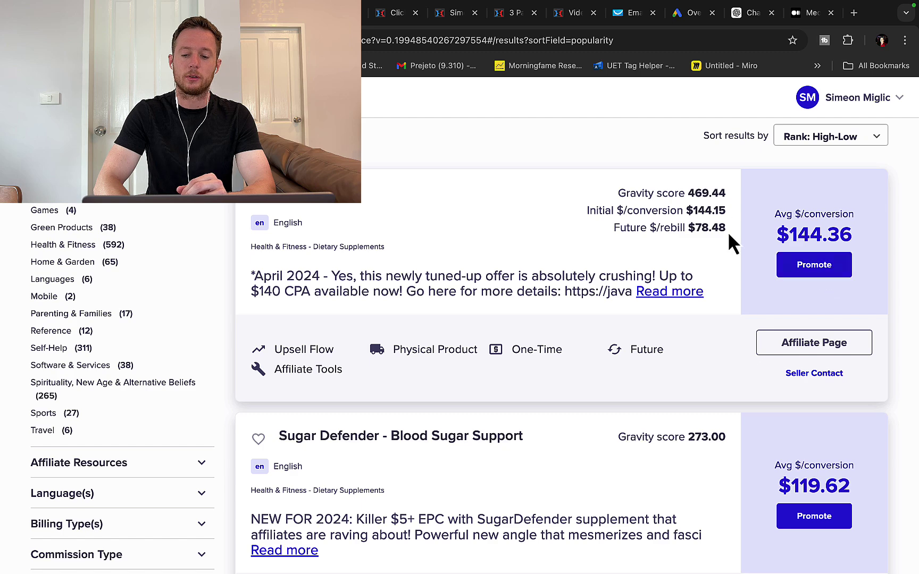
{"action": "left_click", "coordinate": [746, 16]}
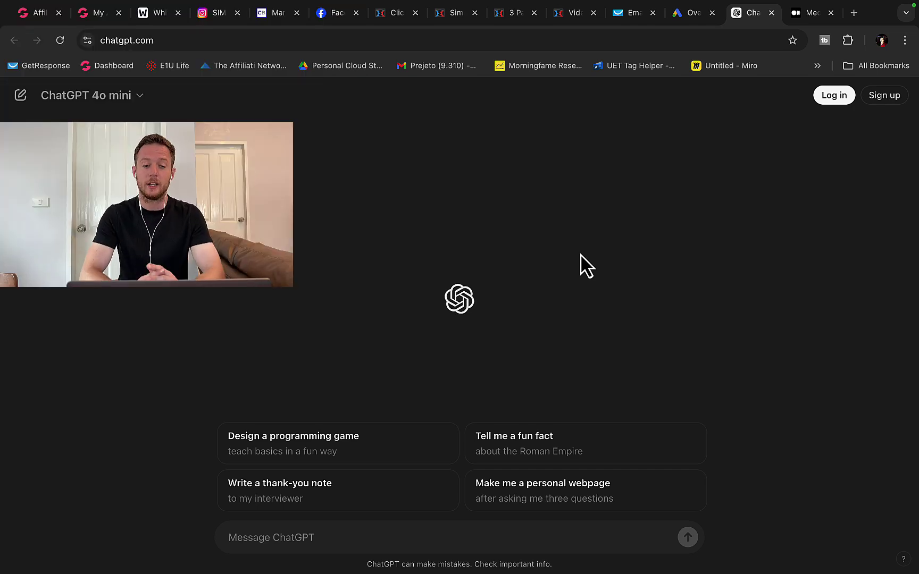
- Flip between ClickBank and ChatGPT, then show Similarweb's medium.com overview at global rank #384
{"action": "left_click", "coordinate": [272, 16]}
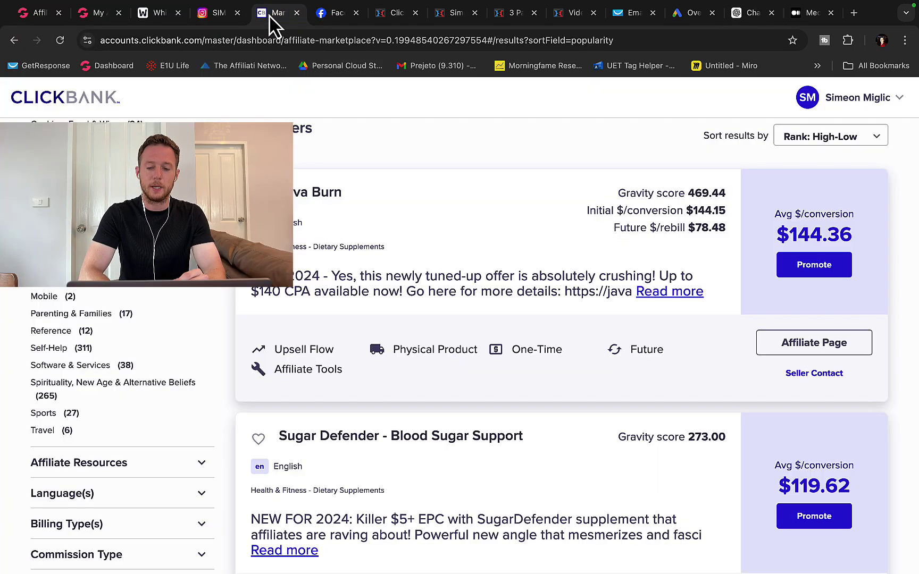
{"action": "left_click", "coordinate": [745, 17]}
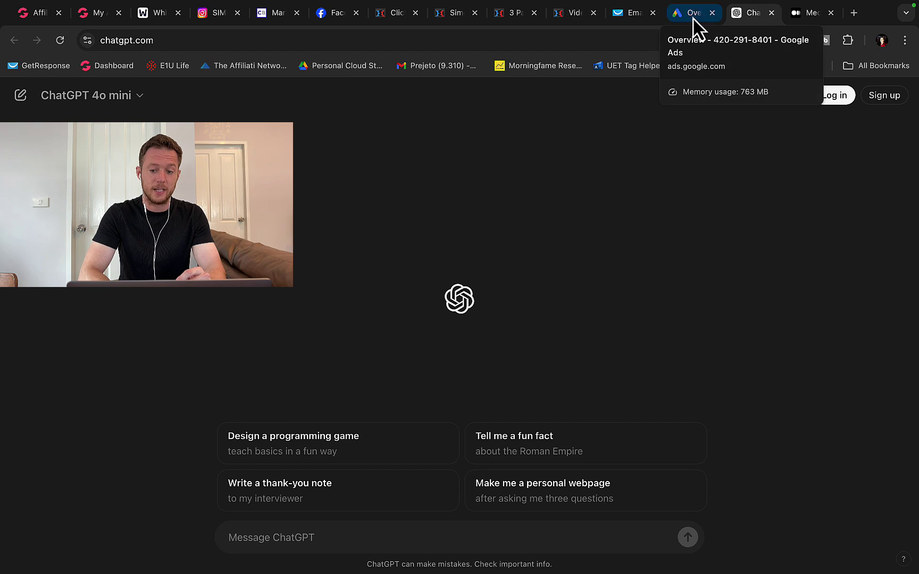
{"action": "left_click", "coordinate": [792, 21]}
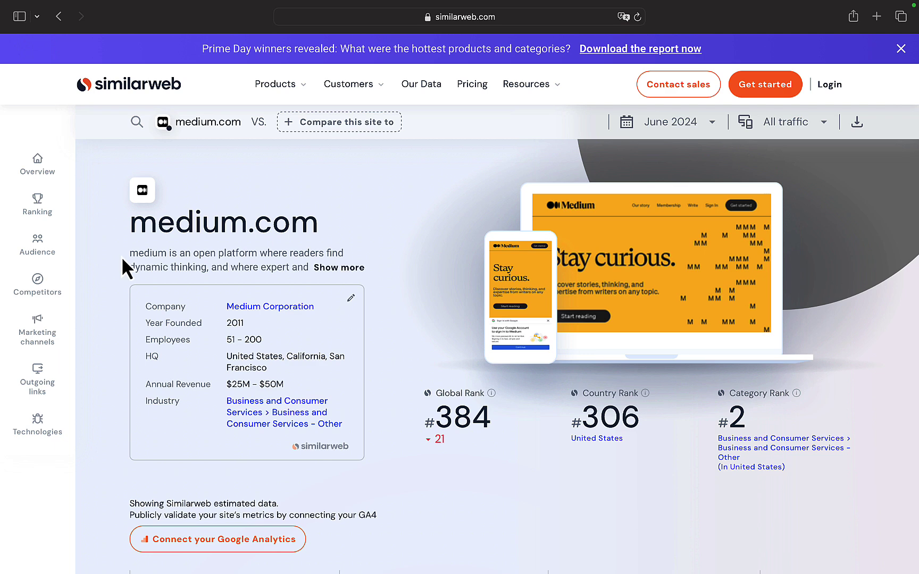
- Review medium.com's 137.5M total visits, then return to the ClickBank marketplace listing
{"action": "scroll", "coordinate": [209, 311], "scroll_direction": "down", "scroll_amount": 7}
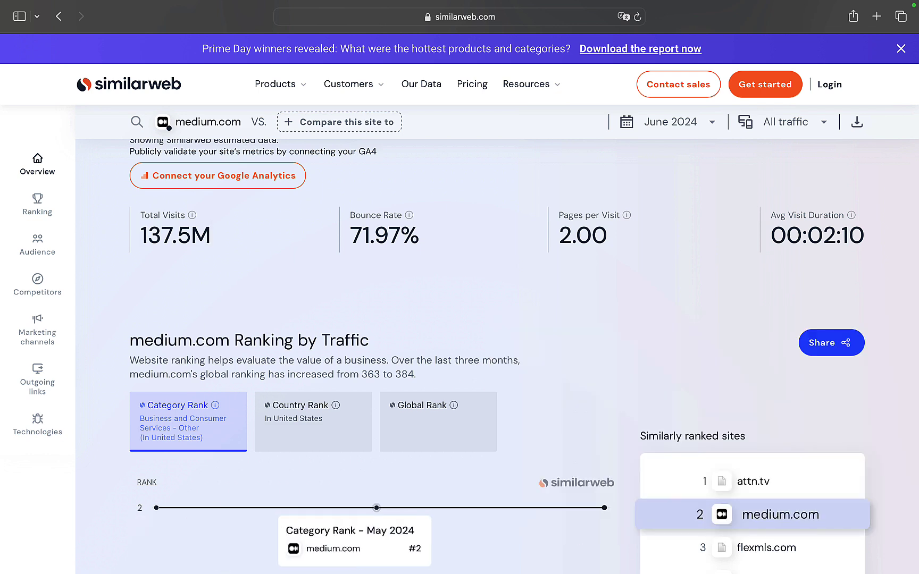
{"action": "mouse_move", "coordinate": [402, 570]}
{"action": "left_click", "coordinate": [468, 553]}
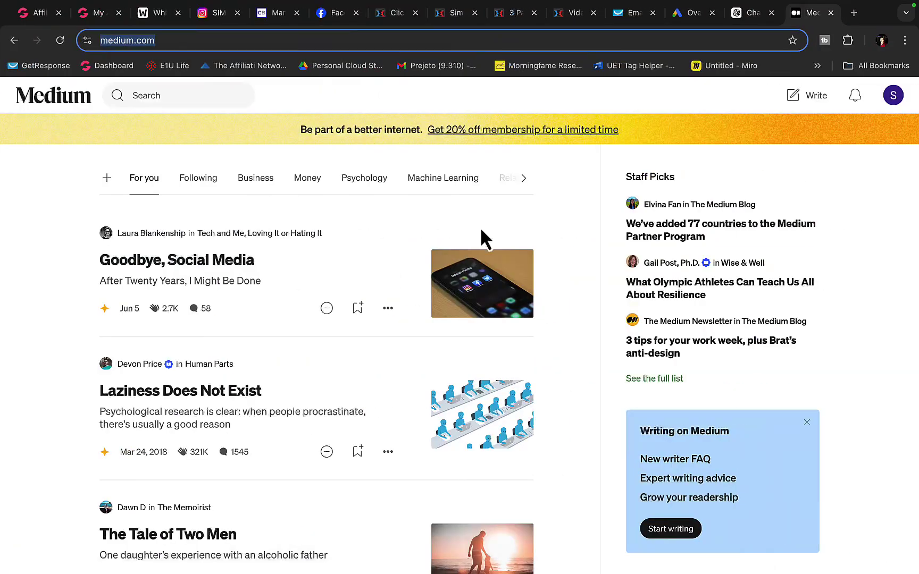
{"action": "left_click", "coordinate": [275, 13]}
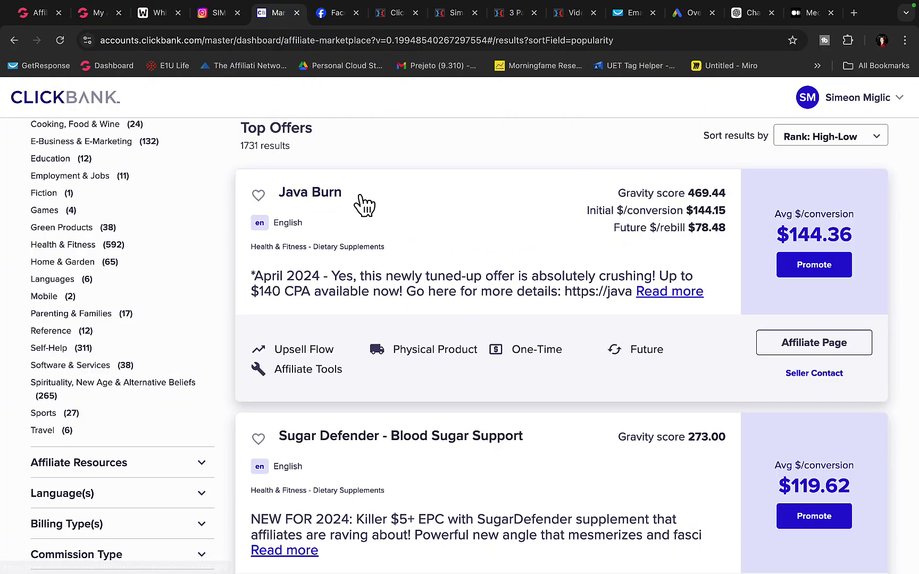
- Open Java Burn's sales page in its own tab and scroll through it, then show Google Ads
{"action": "left_click", "coordinate": [311, 193]}
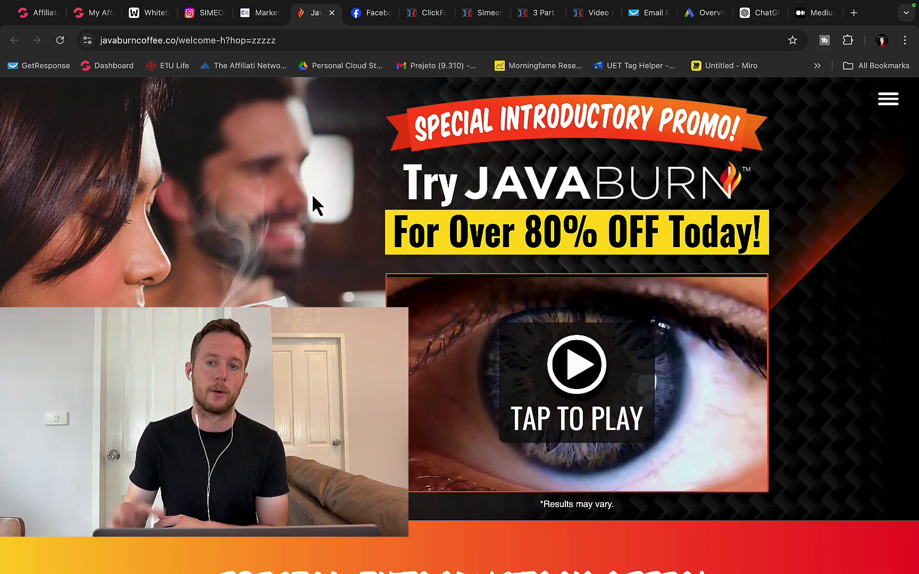
{"action": "scroll", "coordinate": [311, 193], "scroll_direction": "down", "scroll_amount": 10}
{"action": "scroll", "coordinate": [311, 193], "scroll_direction": "down", "scroll_amount": 8}
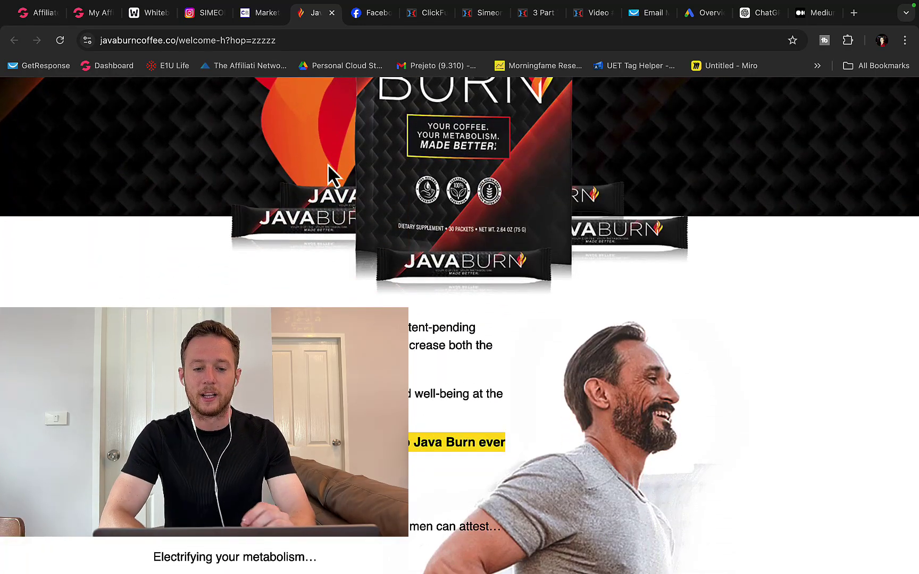
{"action": "left_click", "coordinate": [701, 13]}
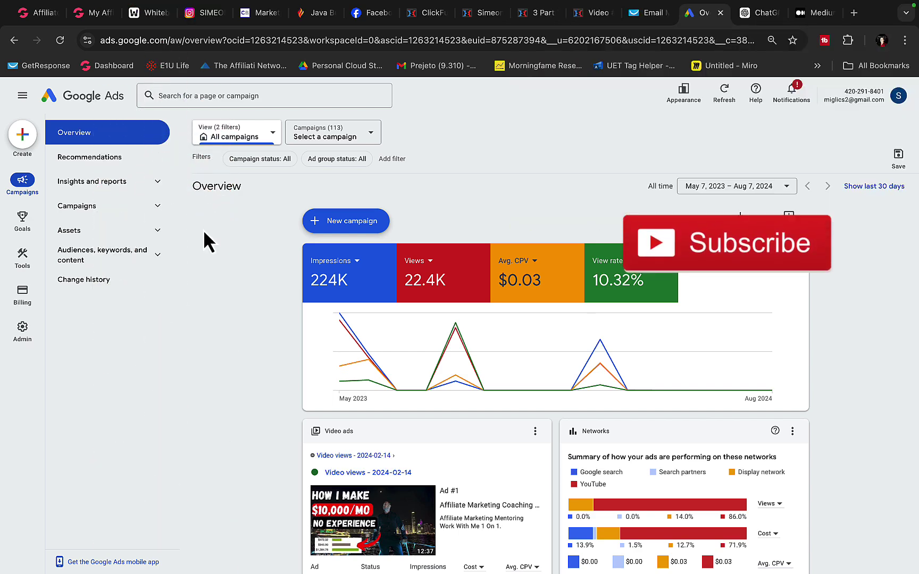
- Open Keyword Planner's Discover new keywords and get keyword ideas for 'weight loss'
{"action": "mouse_move", "coordinate": [19, 268]}
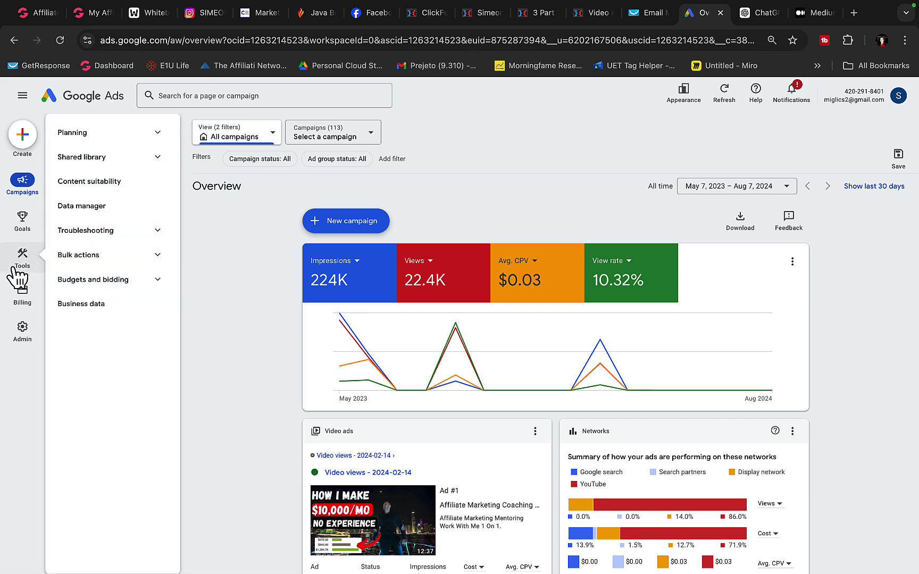
{"action": "left_click", "coordinate": [109, 133]}
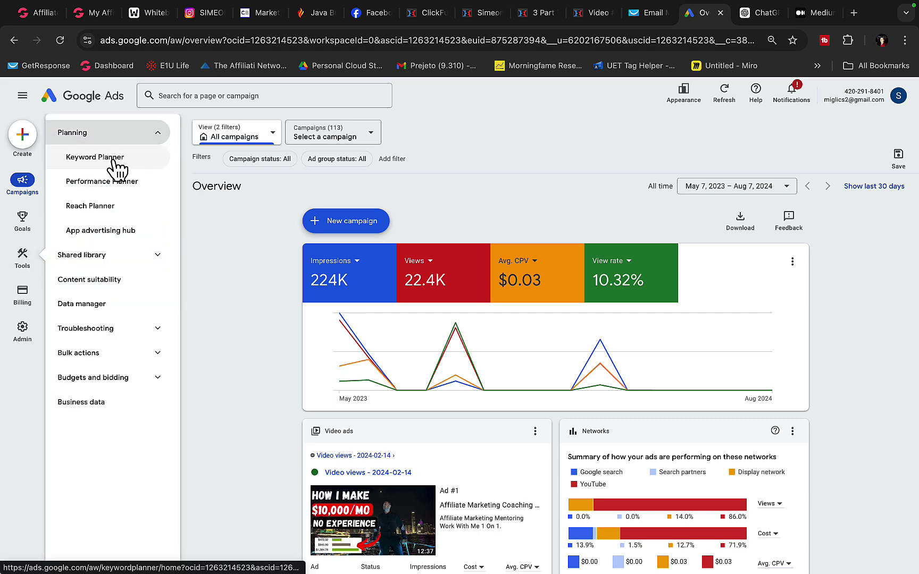
{"action": "left_click", "coordinate": [113, 159]}
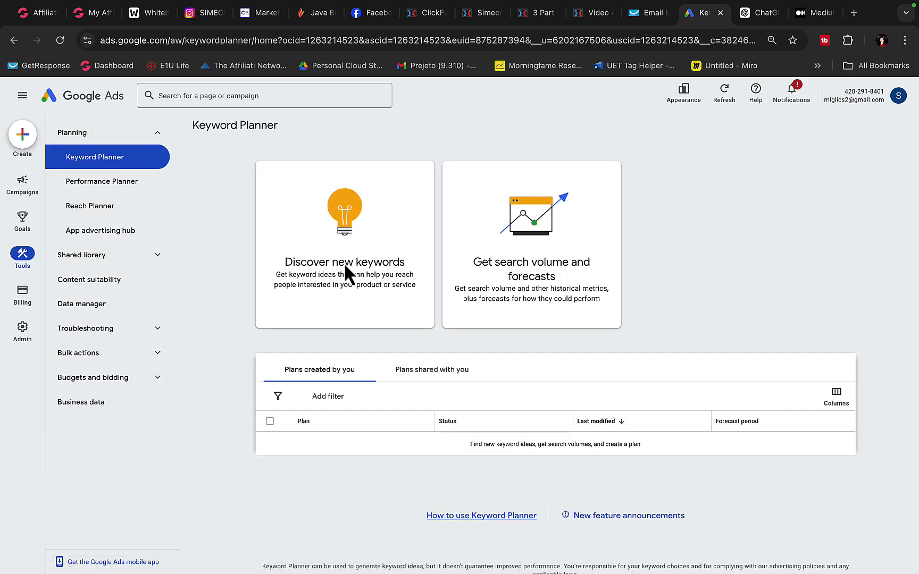
{"action": "left_click", "coordinate": [345, 263]}
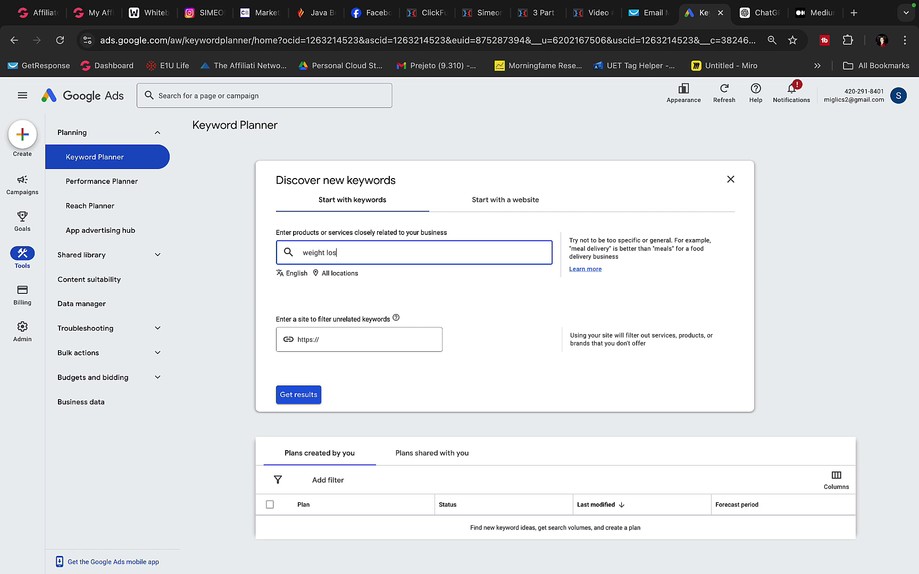
{"action": "key", "text": "Return"}
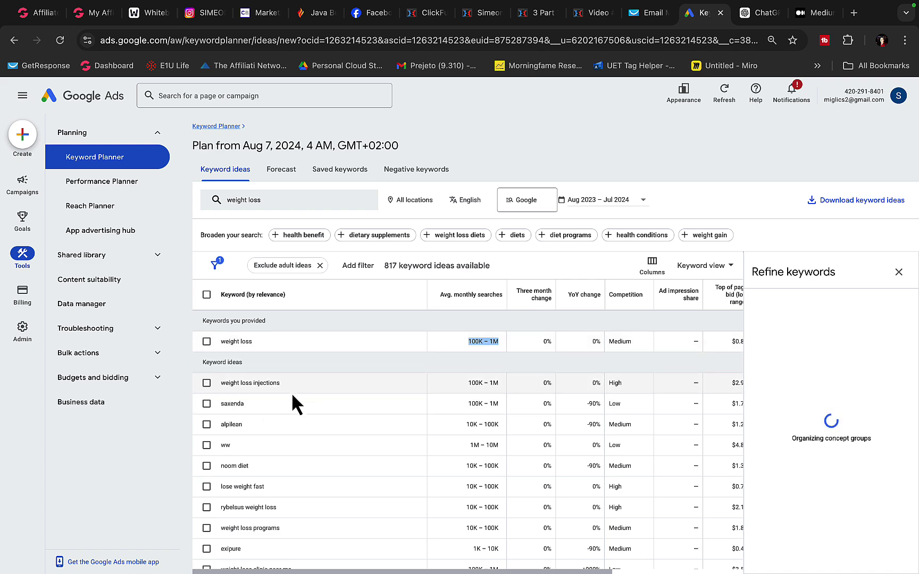
- Replace 'weight loss' with 'java burn' and highlight the java burn reviews and coffee search volumes
{"action": "scroll", "coordinate": [253, 464], "scroll_direction": "down", "scroll_amount": 2}
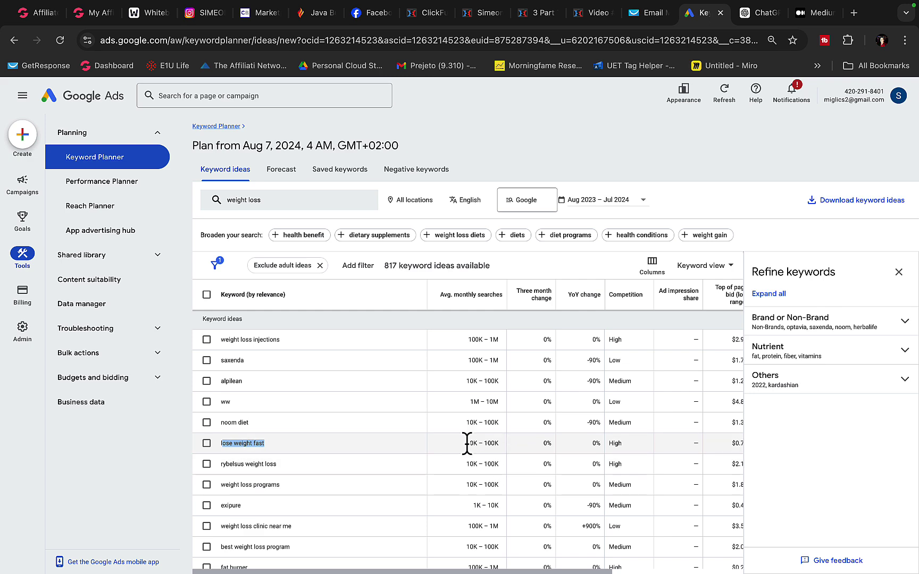
{"action": "scroll", "coordinate": [479, 473], "scroll_direction": "up", "scroll_amount": 2}
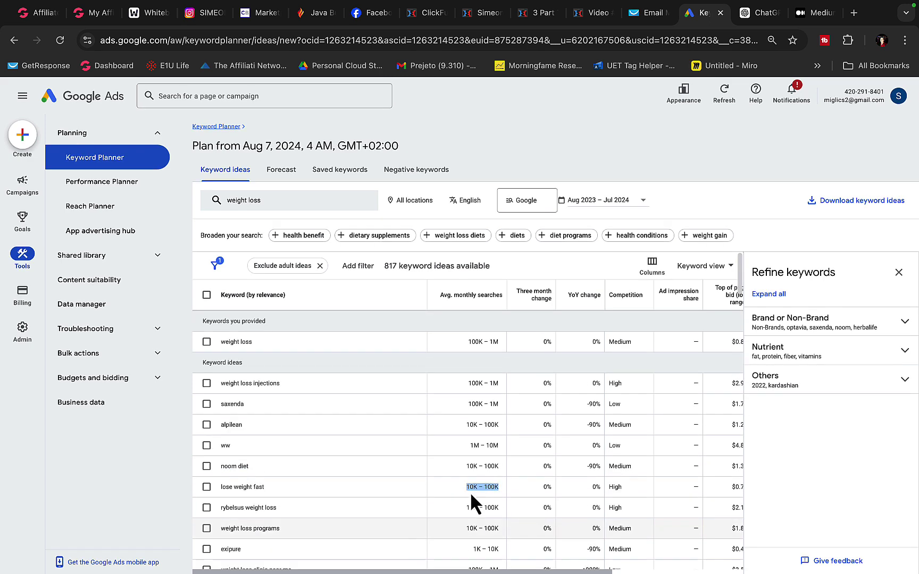
{"action": "left_click", "coordinate": [257, 203]}
{"action": "left_click", "coordinate": [289, 249]}
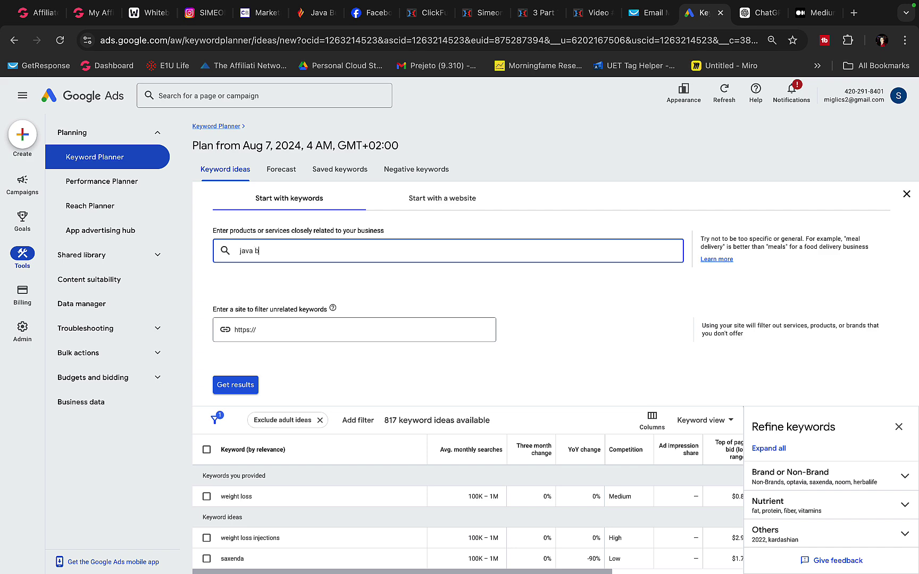
{"action": "key", "text": "Return"}
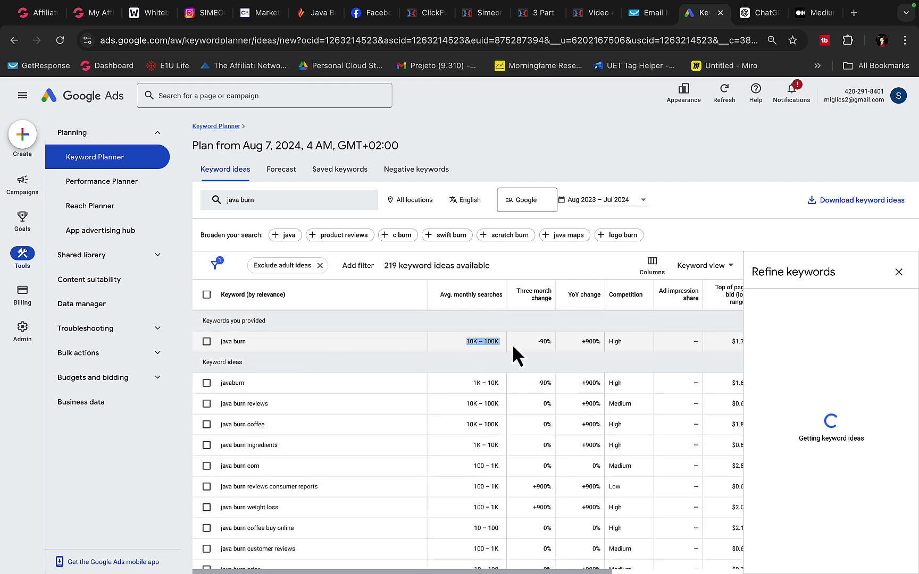
{"action": "left_click_drag", "start_coordinate": [463, 406], "coordinate": [513, 407]}
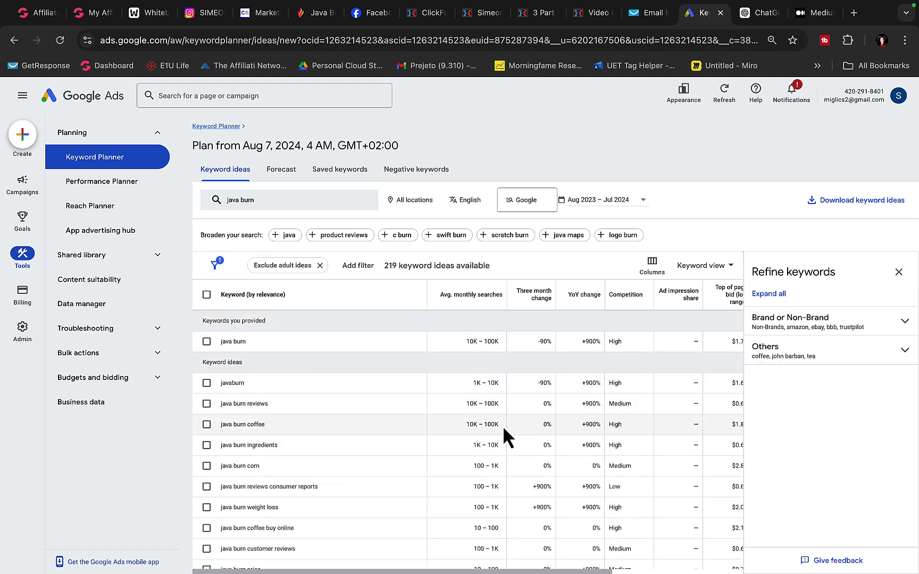
{"action": "left_click", "coordinate": [473, 424]}
- Scroll Google's 'java burn review' results: Amazon reviews, YouTube videos and news review articles
{"action": "left_click", "coordinate": [488, 423]}
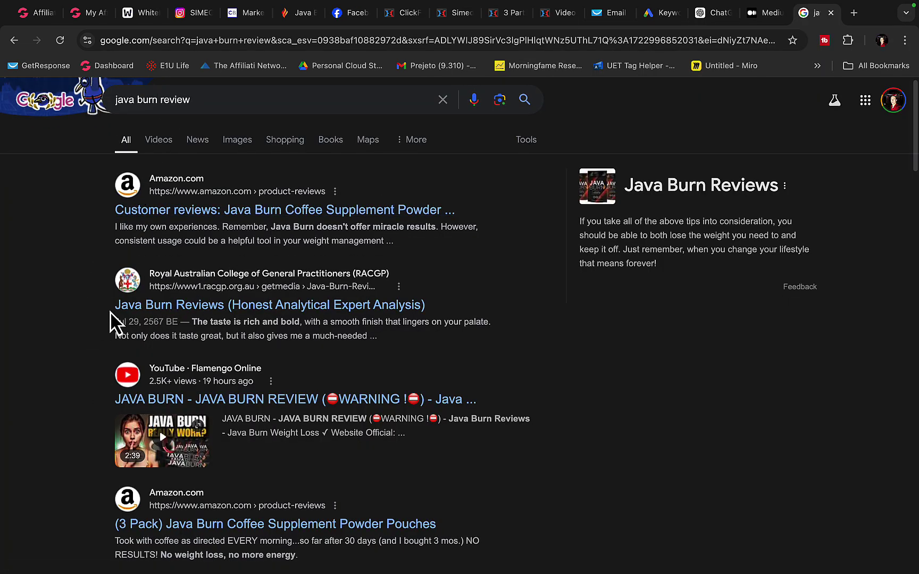
{"action": "scroll", "coordinate": [110, 316], "scroll_direction": "down", "scroll_amount": 7}
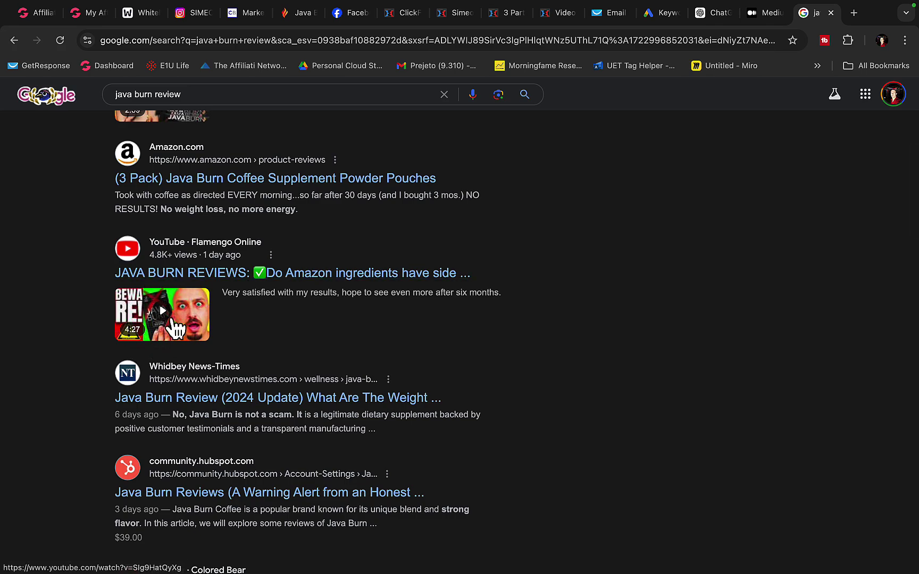
{"action": "scroll", "coordinate": [149, 372], "scroll_direction": "down", "scroll_amount": 4}
{"action": "scroll", "coordinate": [149, 385], "scroll_direction": "down", "scroll_amount": 2}
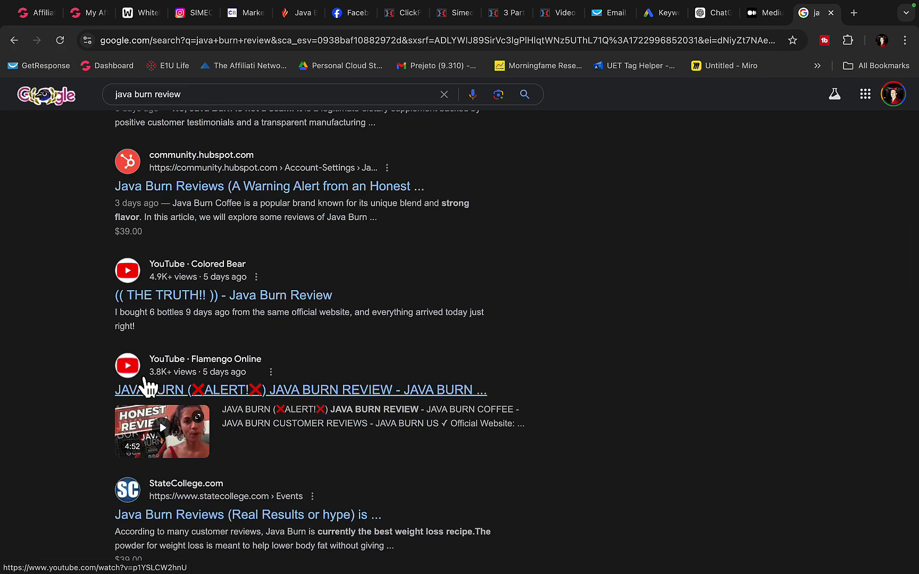
{"action": "scroll", "coordinate": [148, 382], "scroll_direction": "up", "scroll_amount": 12}
{"action": "scroll", "coordinate": [195, 305], "scroll_direction": "down", "scroll_amount": 10}
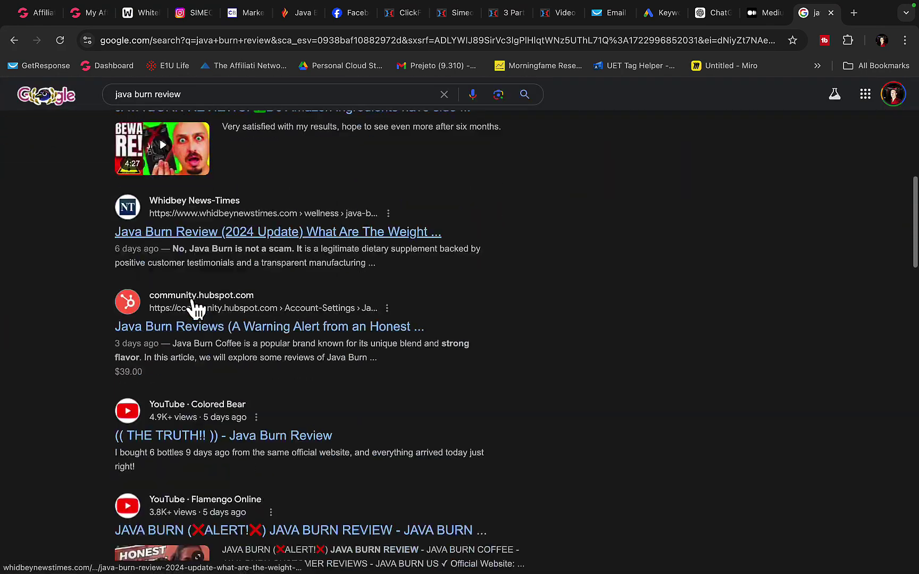
{"action": "scroll", "coordinate": [195, 306], "scroll_direction": "down", "scroll_amount": 5}
{"action": "scroll", "coordinate": [187, 328], "scroll_direction": "up", "scroll_amount": 5}
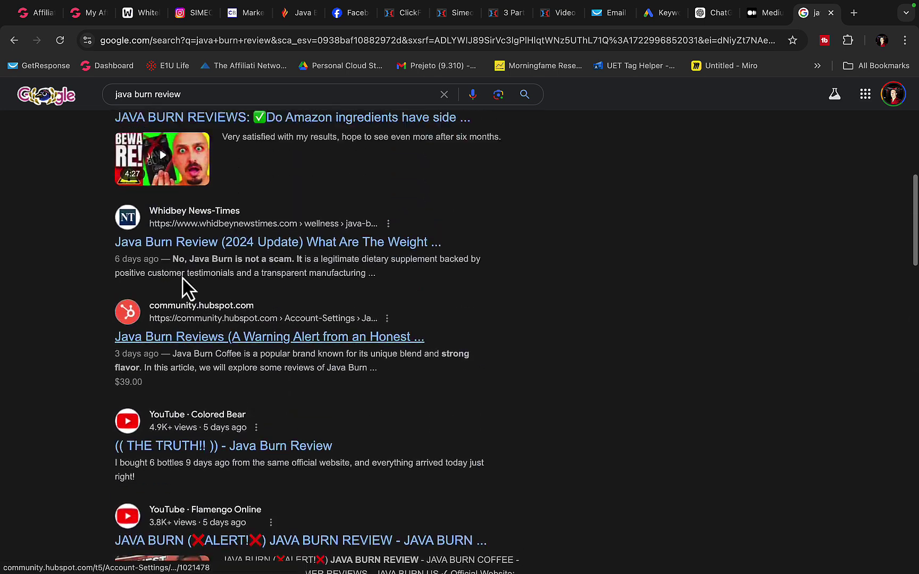
{"action": "scroll", "coordinate": [189, 263], "scroll_direction": "up", "scroll_amount": 5}
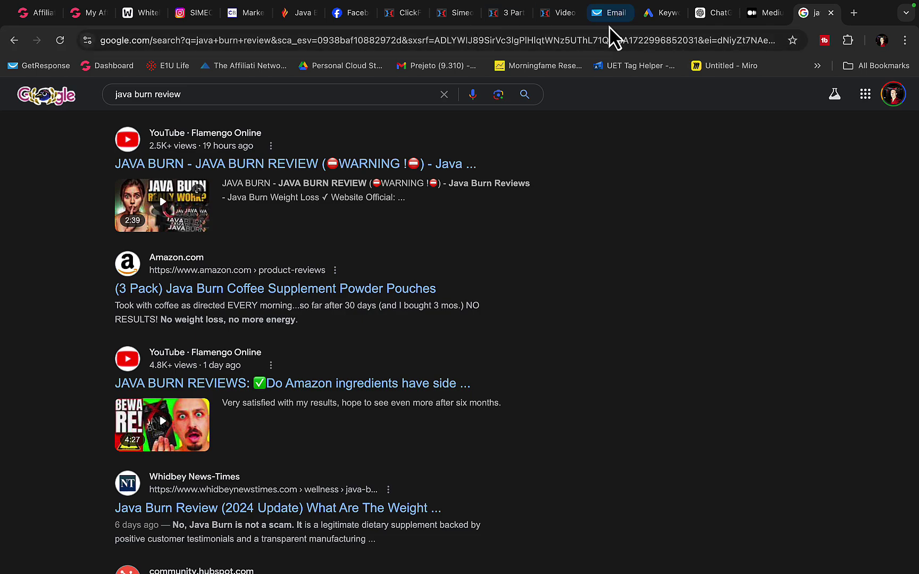
- Select the Java Burn intro copy from 'The world's first…' to '…packet of Java Burn…'
{"action": "left_click", "coordinate": [764, 15]}
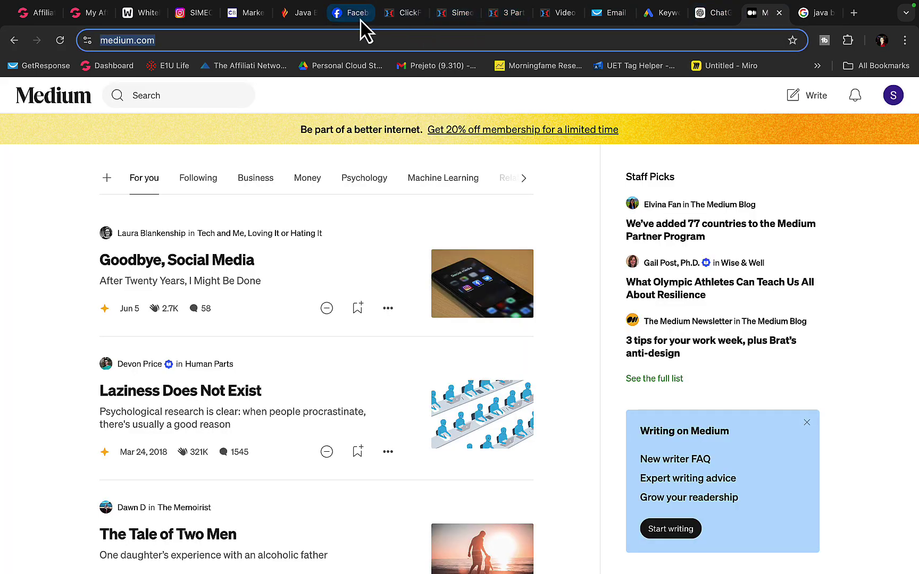
{"action": "left_click", "coordinate": [290, 16]}
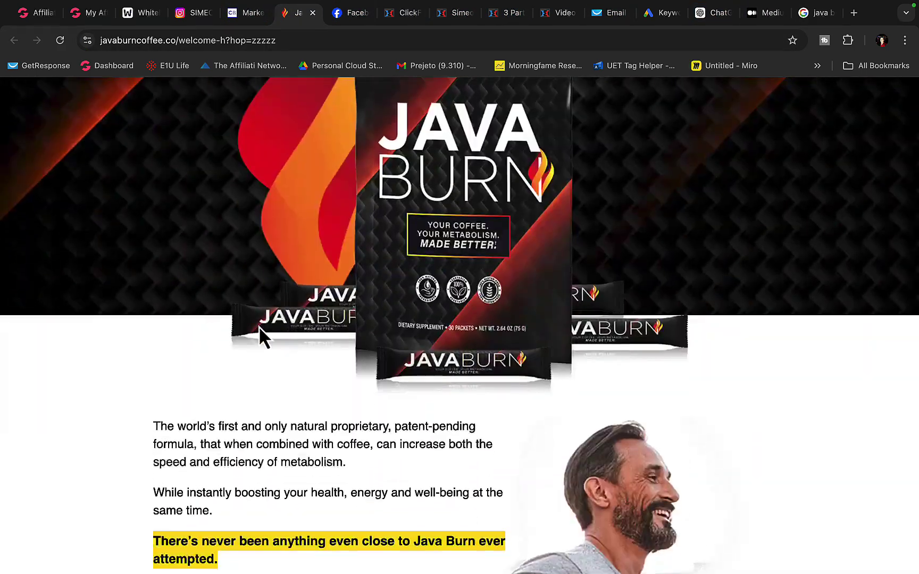
{"action": "scroll", "coordinate": [259, 326], "scroll_direction": "down", "scroll_amount": 5}
{"action": "mouse_move", "coordinate": [152, 175]}
{"action": "left_mouse_down"}
{"action": "mouse_move", "coordinate": [356, 571]}
{"action": "mouse_move", "coordinate": [356, 537]}
{"action": "left_mouse_up"}
{"action": "scroll", "coordinate": [300, 318], "scroll_direction": "up", "scroll_amount": 4}
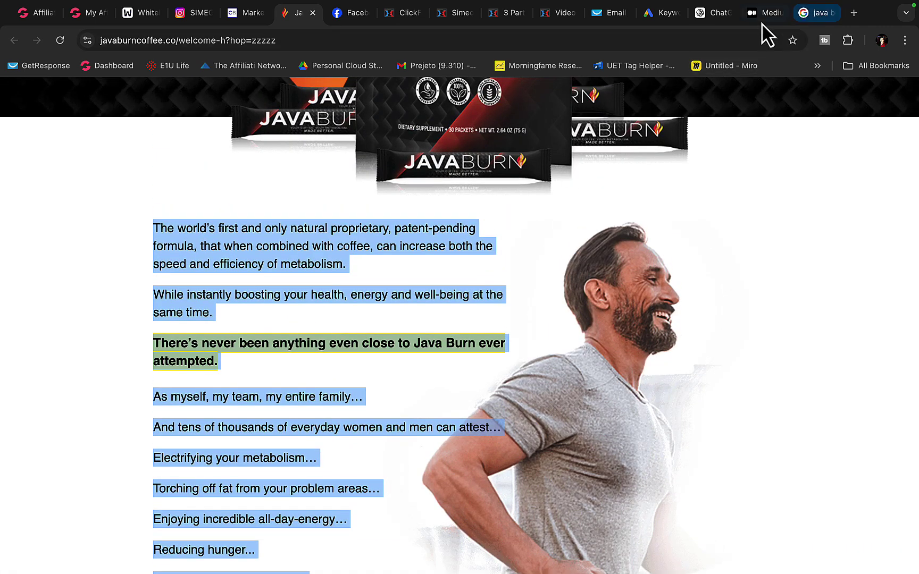
{"action": "left_click", "coordinate": [707, 16]}
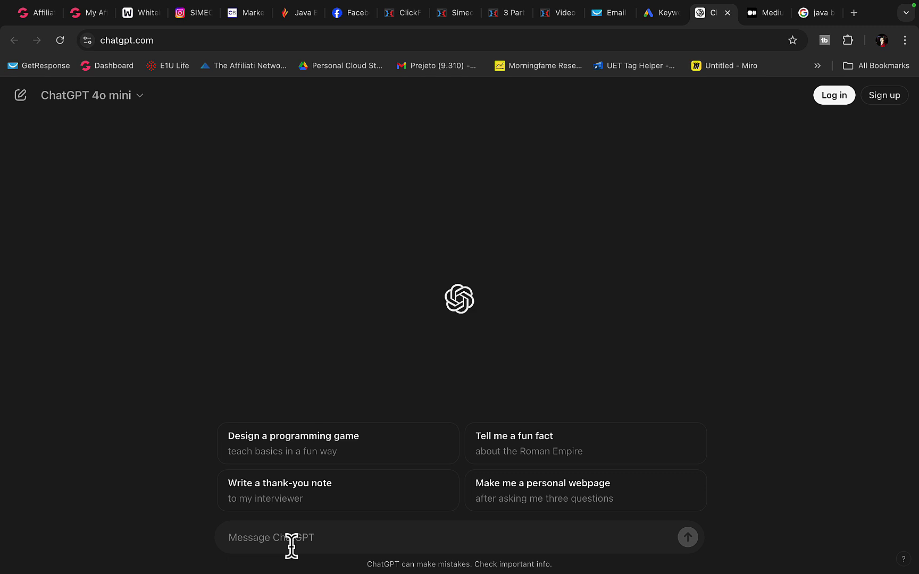
- Ask ChatGPT to write a Java Burn product review using the pasted sales copy
{"action": "type", "text": "wri"}
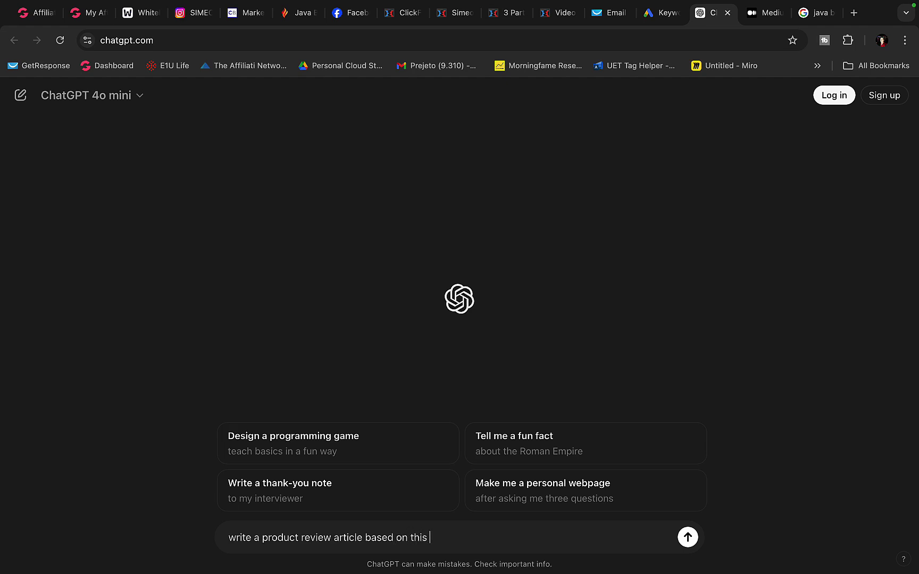
{"action": "type", "text": "The world’s first and only natural proprietary, patent-pending formula, that when combined with coffee, can increase both the speed and efficiency of metabolism.  While instantly boosting your health, energy and well-being at the same time.  There’s never been anything even close to Java Burn ever attempted. As myself, my team, my entire family...  And tens of thousands of everyday women and men can attest...  Electrifying your metabolism...  Torching off fat from your problem areas...  Enjoying incredible all-day-energy...  Reducing hunger...  And improving your health...  Could not be any simpler, easier or more automatic...  Just enjoy your morning coffee with an instantly dissolvable, tasteless packet of Java Burn..."}
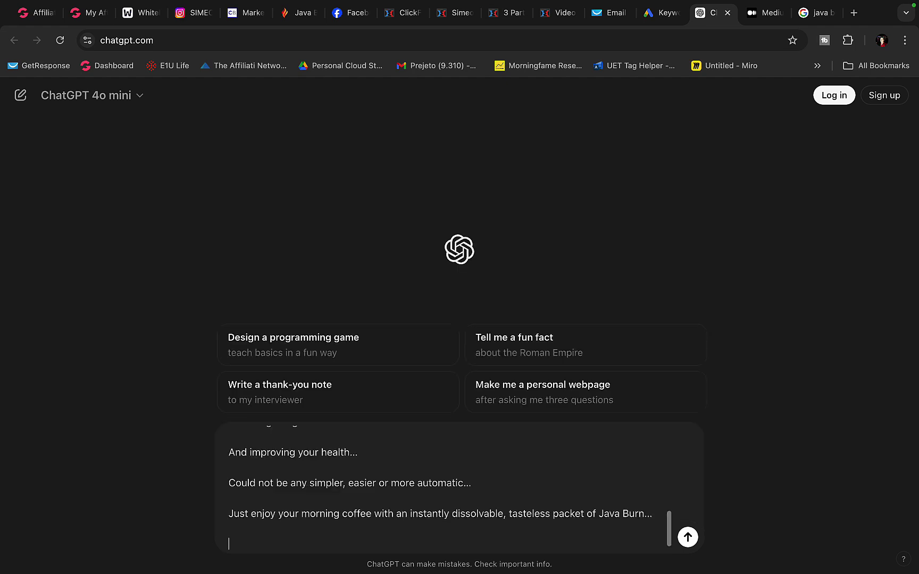
{"action": "key", "text": "Return"}
- Read the generated review's How Does It Work, Ease of Use and Final Thoughts sections
{"action": "left_click", "coordinate": [294, 20]}
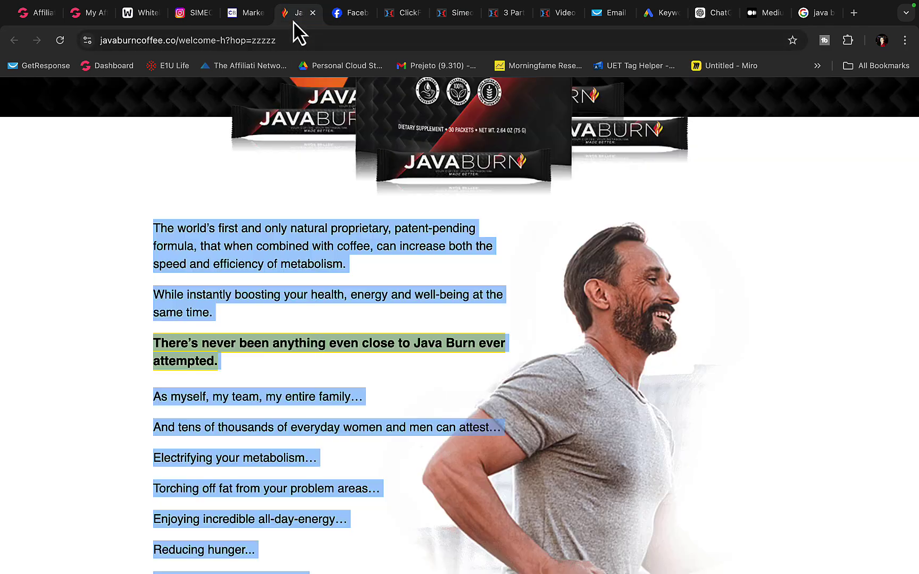
{"action": "scroll", "coordinate": [295, 330], "scroll_direction": "down", "scroll_amount": 6}
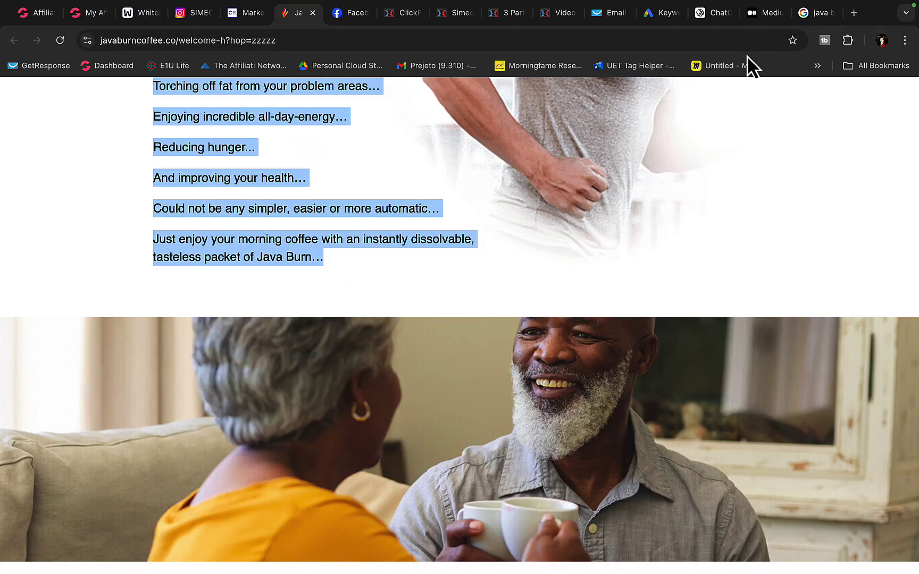
{"action": "left_click", "coordinate": [764, 16]}
{"action": "left_click", "coordinate": [707, 14]}
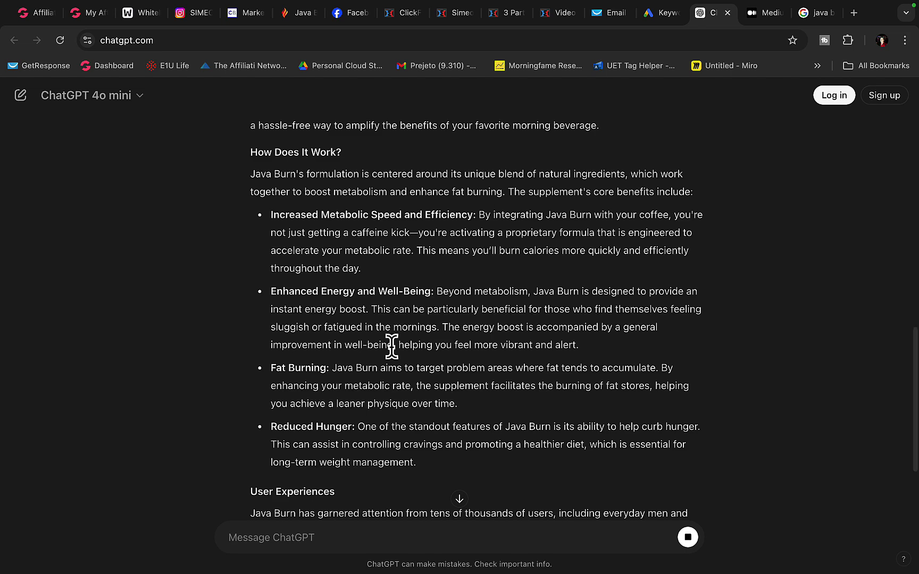
{"action": "scroll", "coordinate": [367, 223], "scroll_direction": "down", "scroll_amount": 5}
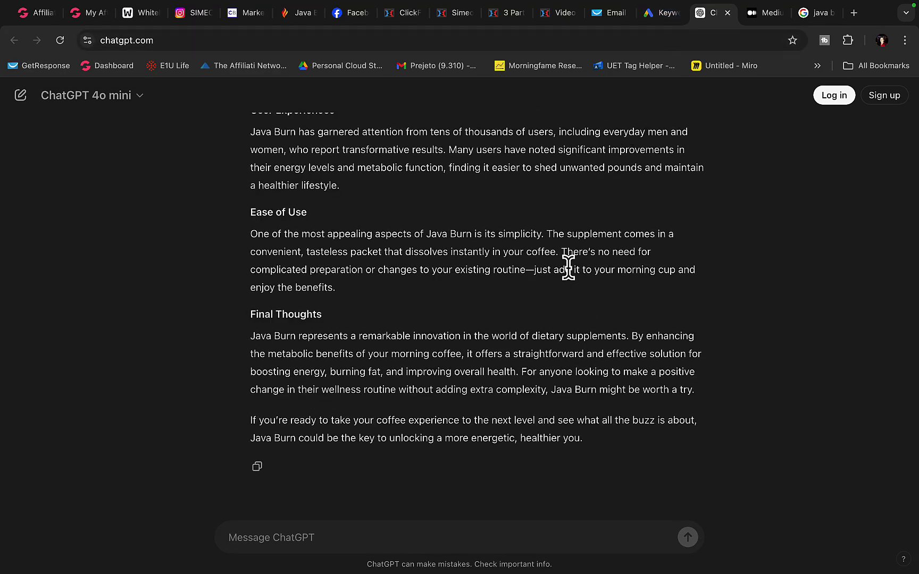
{"action": "left_click", "coordinate": [755, 19]}
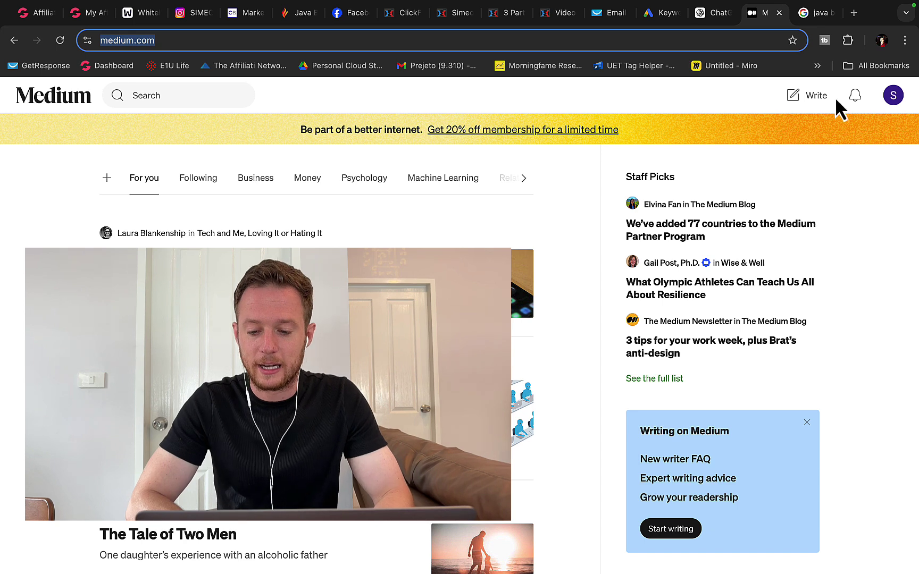
- Start a new Medium story and copy the 'java burn coffee' keyword from Keyword Planner
{"action": "left_click", "coordinate": [806, 99]}
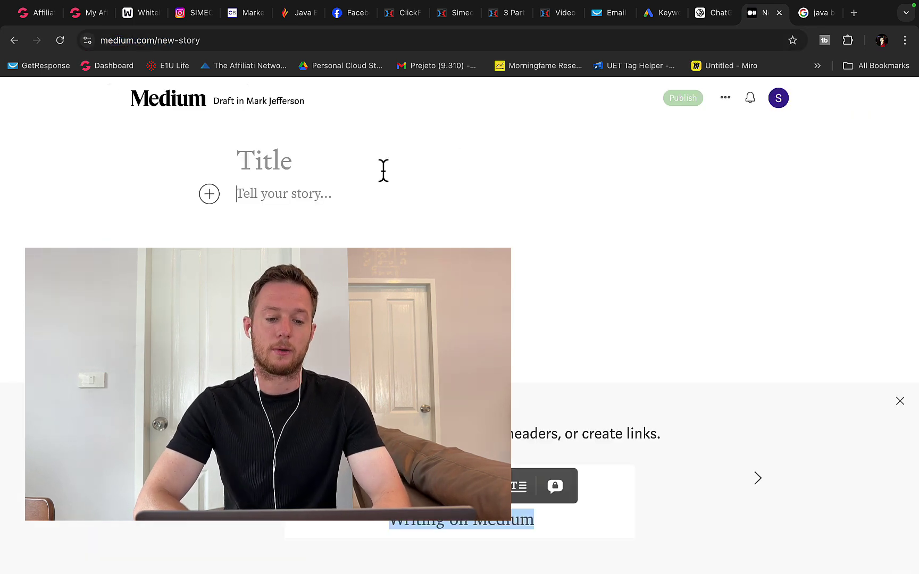
{"action": "left_click", "coordinate": [282, 148]}
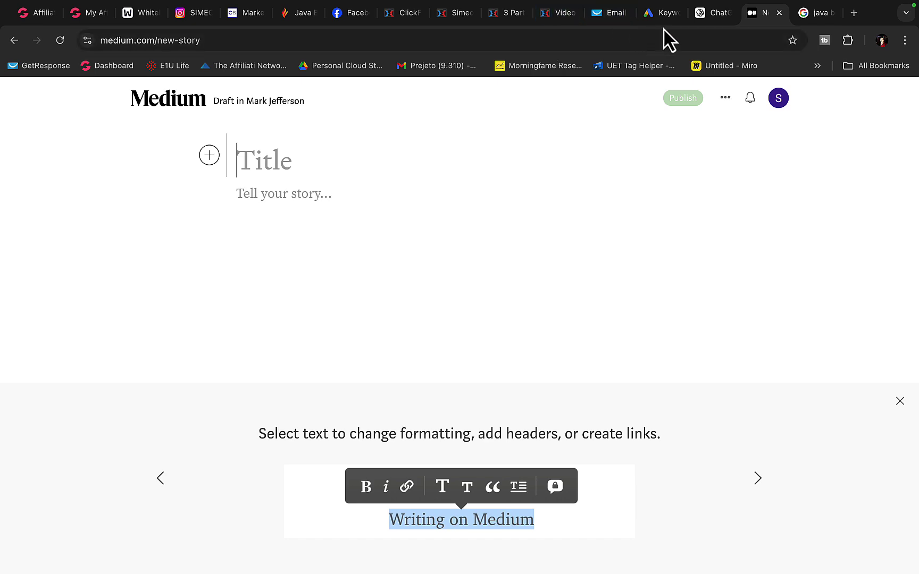
{"action": "left_click", "coordinate": [662, 12]}
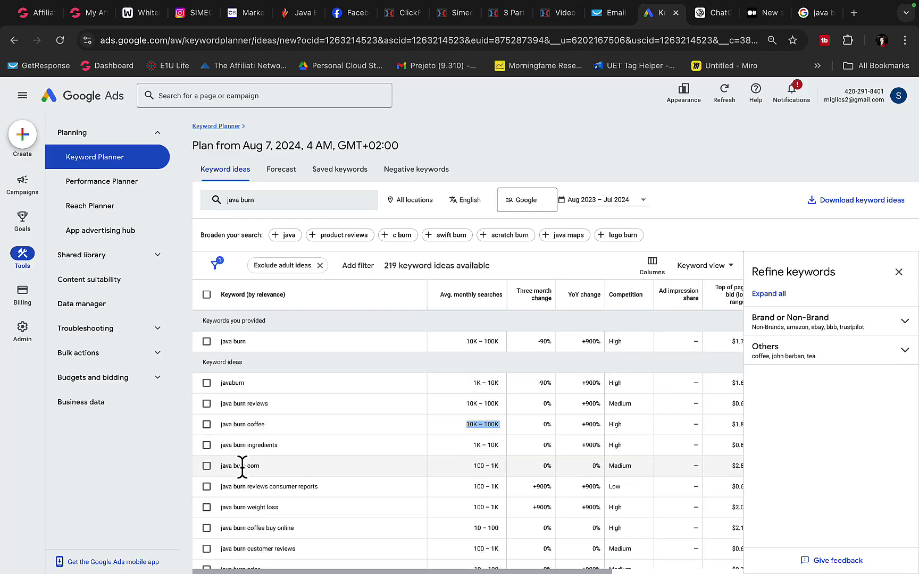
{"action": "left_click_drag", "start_coordinate": [225, 404], "coordinate": [296, 410]}
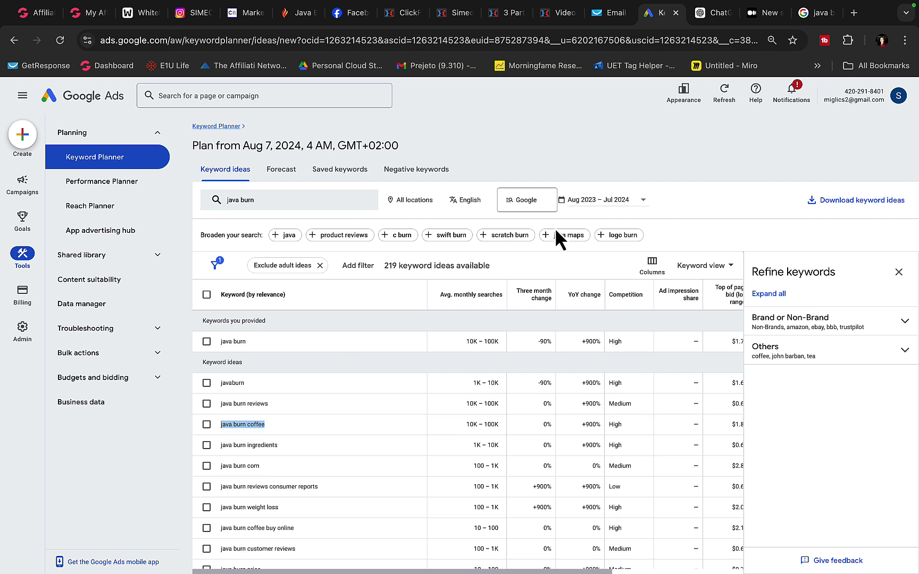
- Paste the keyword as the story title and capitalise it to read 'Java burn Coffee |'
{"action": "left_click", "coordinate": [773, 16]}
{"action": "type", "text": "java burn coffee"}
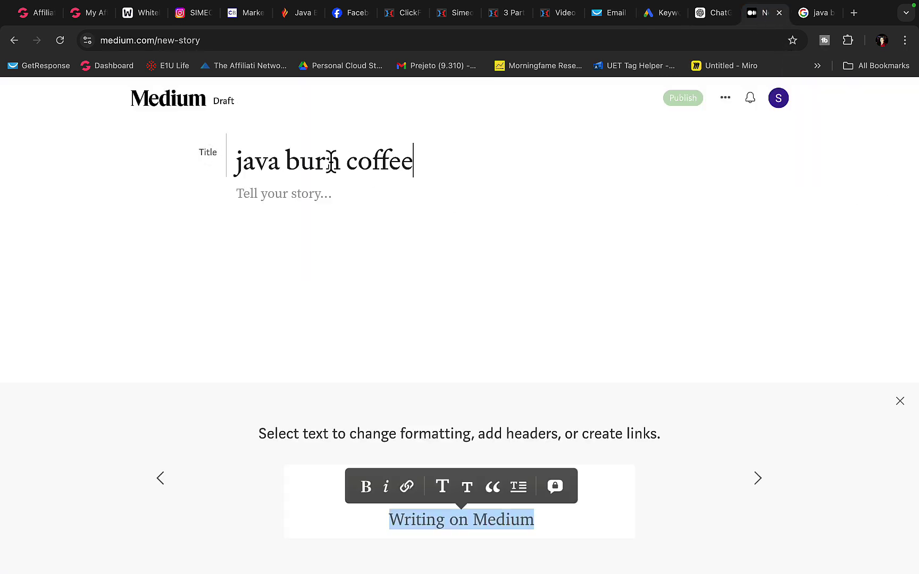
{"action": "key", "text": "BackSpace"}
{"action": "type", "text": "J"}
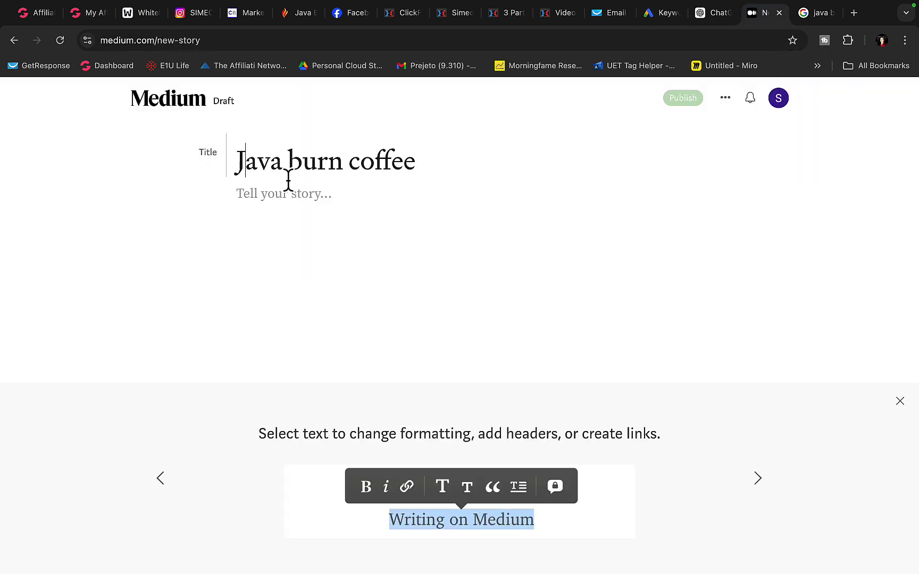
{"action": "key", "text": "BackSpace"}
{"action": "type", "text": "v"}
{"action": "key", "text": "BackSpace"}
{"action": "type", "text": "b"}
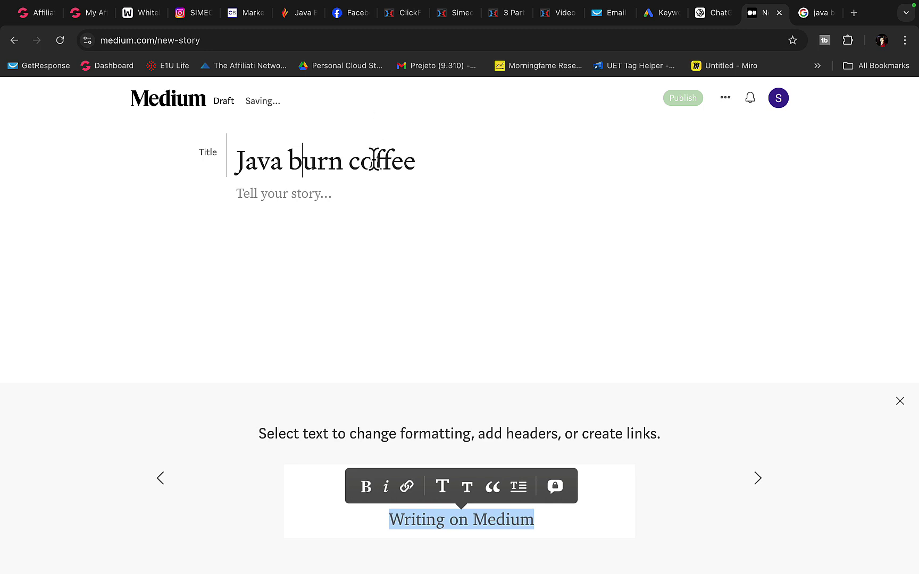
{"action": "left_click", "coordinate": [360, 158]}
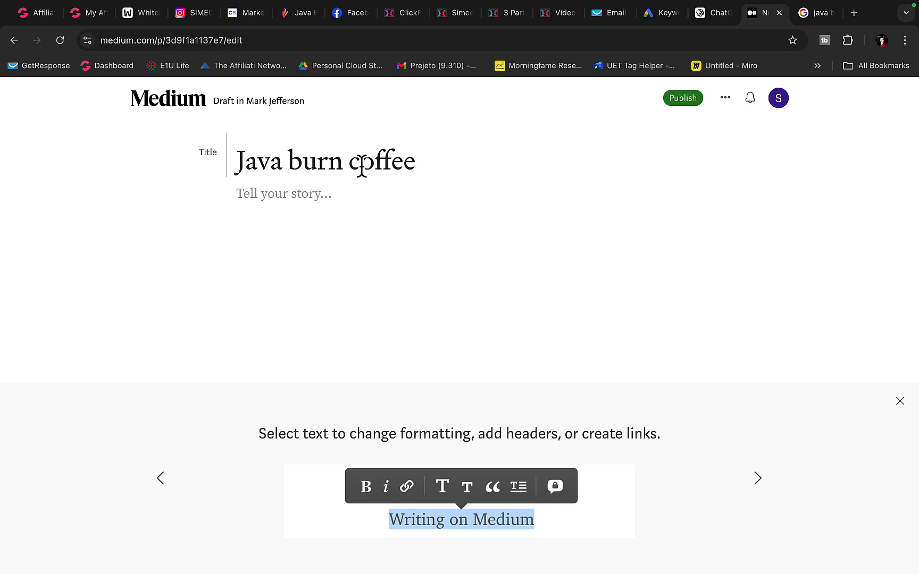
{"action": "key", "text": "BackSpace"}
{"action": "type", "text": "C"}
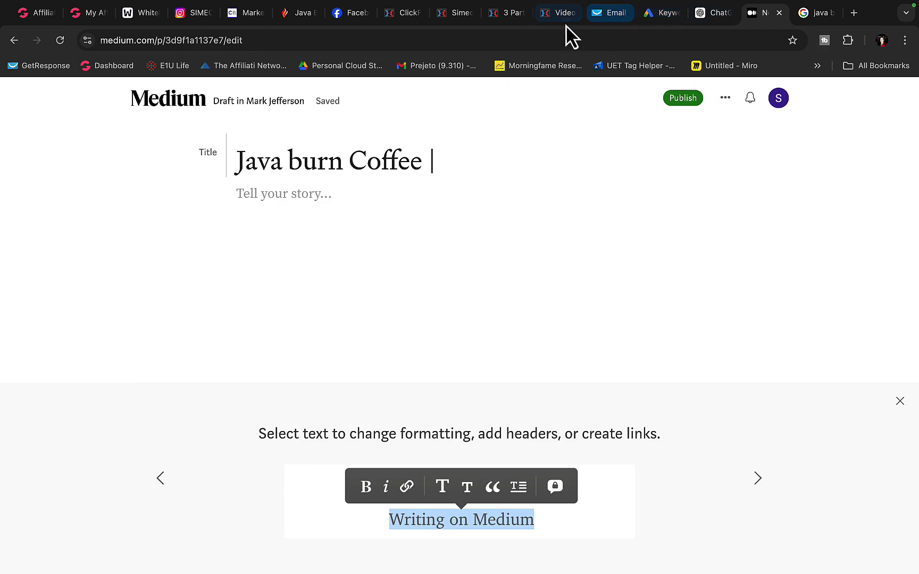
{"action": "left_click", "coordinate": [705, 19]}
{"action": "scroll", "coordinate": [443, 184], "scroll_direction": "up", "scroll_amount": 15}
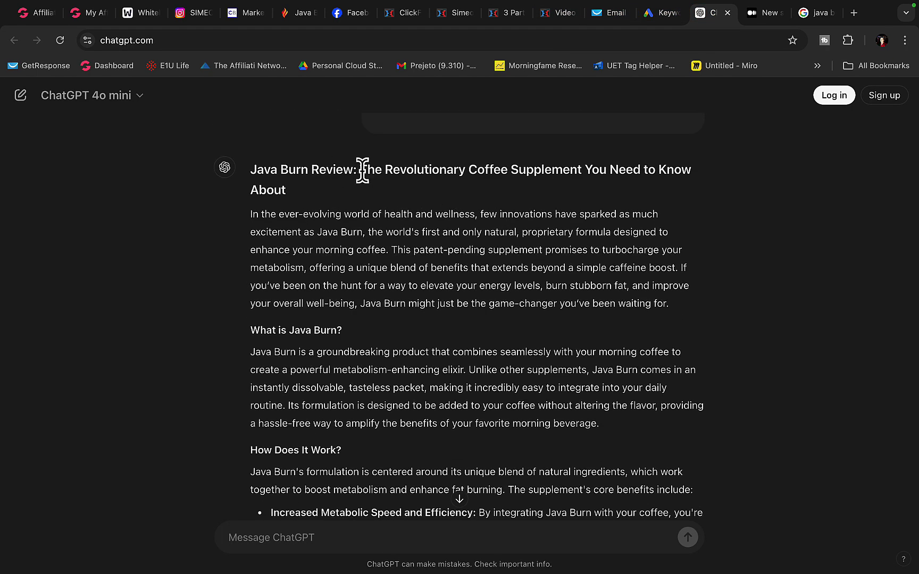
- Copy the ChatGPT article title after the colon into the Medium title
{"action": "left_click_drag", "start_coordinate": [363, 169], "coordinate": [515, 202]}
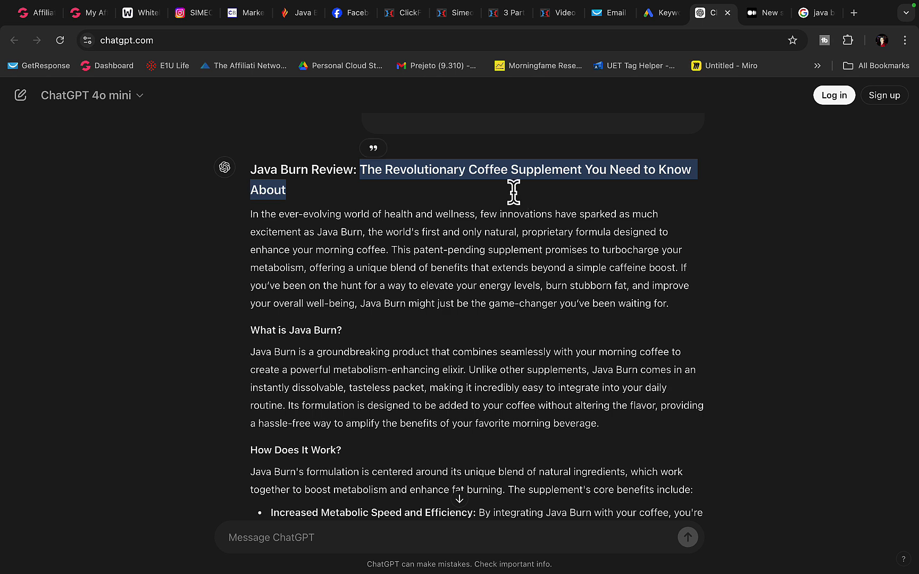
{"action": "key", "text": "ctrl+c"}
{"action": "left_click", "coordinate": [762, 13]}
{"action": "key", "text": "ctrl+v"}
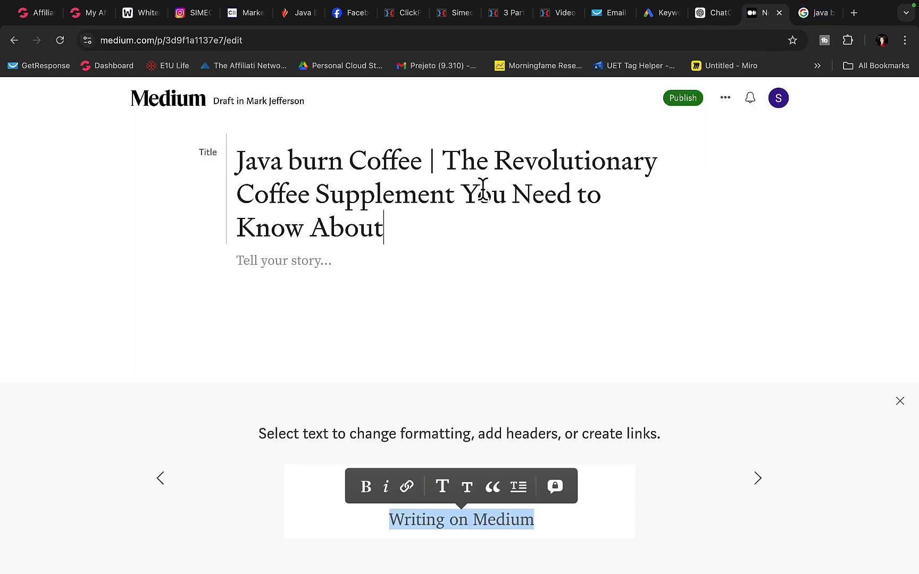
- Copy the full ChatGPT review and paste it into the Medium story body
{"action": "left_click", "coordinate": [709, 13]}
{"action": "scroll", "coordinate": [366, 272], "scroll_direction": "down", "scroll_amount": 15}
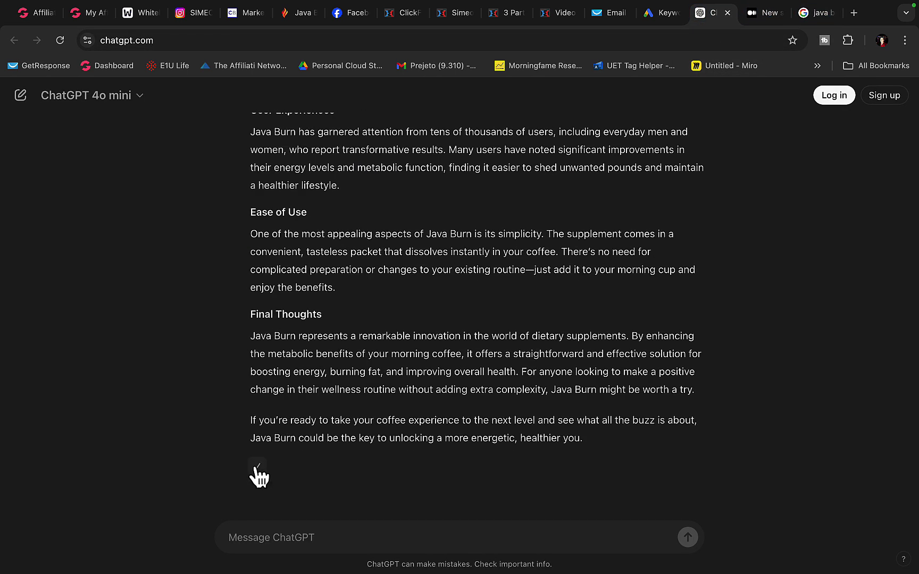
{"action": "left_click", "coordinate": [758, 13]}
{"action": "left_click", "coordinate": [334, 269]}
{"action": "key", "text": "ctrl+v"}
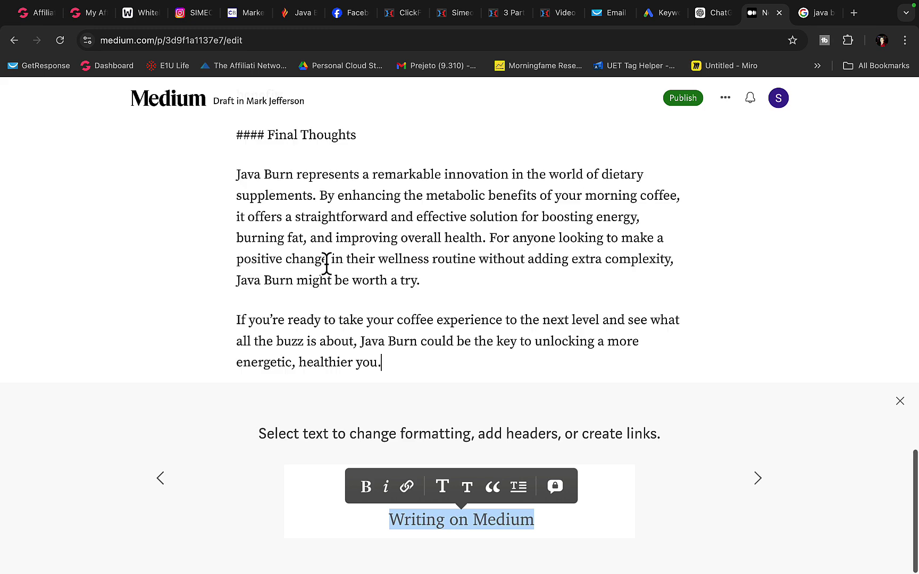
{"action": "scroll", "coordinate": [345, 260], "scroll_direction": "up", "scroll_amount": 15}
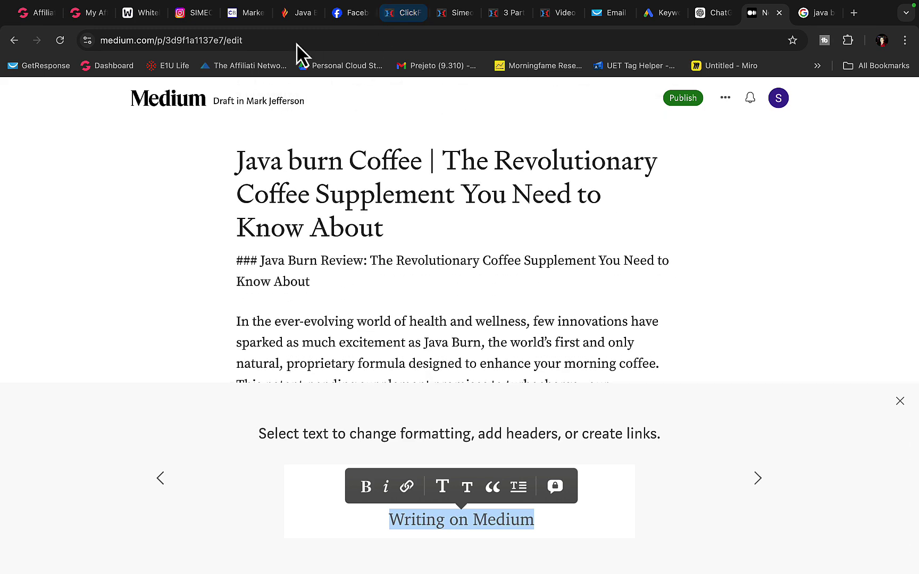
{"action": "left_click", "coordinate": [289, 15]}
- Save the Java Burn product-and-shakes image to the Desktop as javaburn-shakes
{"action": "scroll", "coordinate": [173, 345], "scroll_direction": "up", "scroll_amount": 15}
{"action": "scroll", "coordinate": [172, 346], "scroll_direction": "down", "scroll_amount": 18}
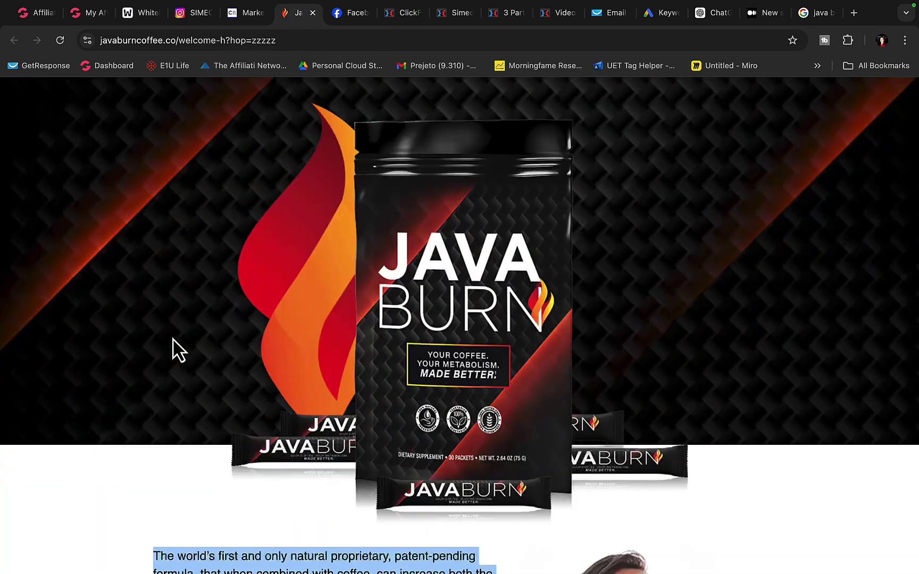
{"action": "scroll", "coordinate": [483, 217], "scroll_direction": "down", "scroll_amount": 20}
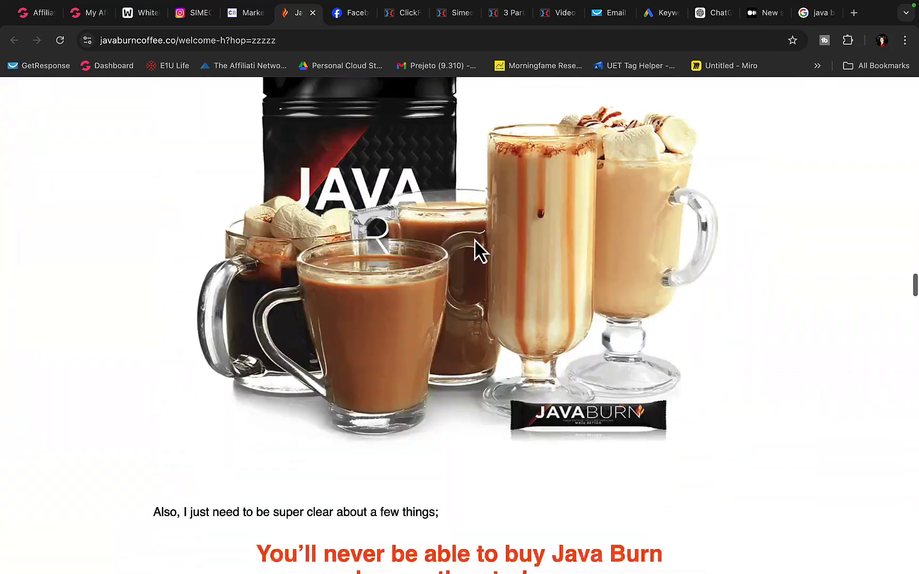
{"action": "right_click", "coordinate": [446, 257]}
{"action": "left_click", "coordinate": [503, 278]}
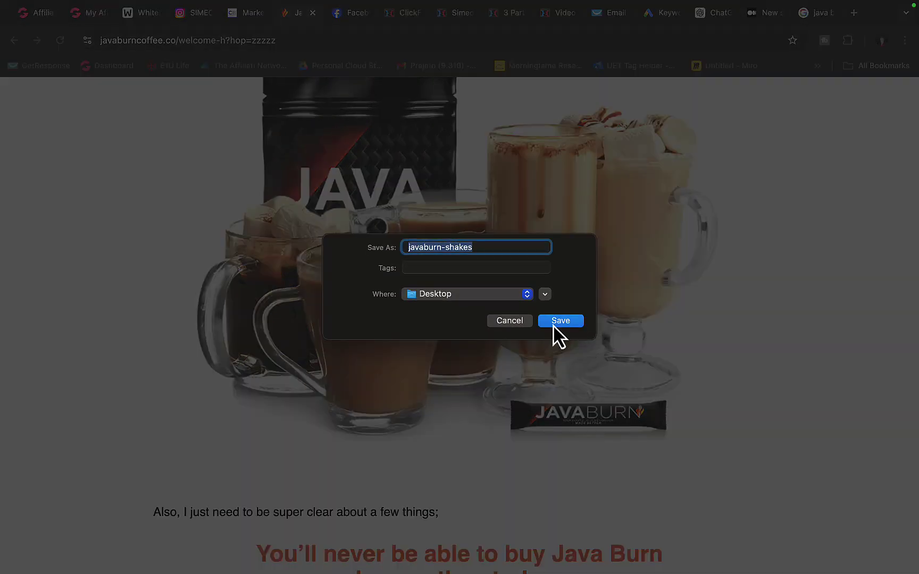
{"action": "left_click", "coordinate": [555, 325]}
{"action": "left_click", "coordinate": [759, 20]}
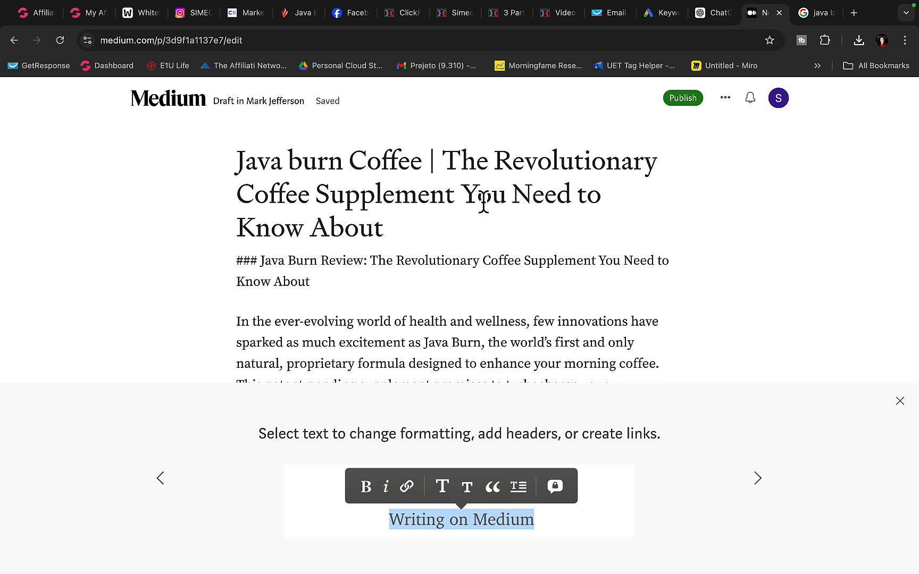
- Insert javaburn-shakes.png on a new line just below the Java Burn Review heading
{"action": "key", "text": "Return"}
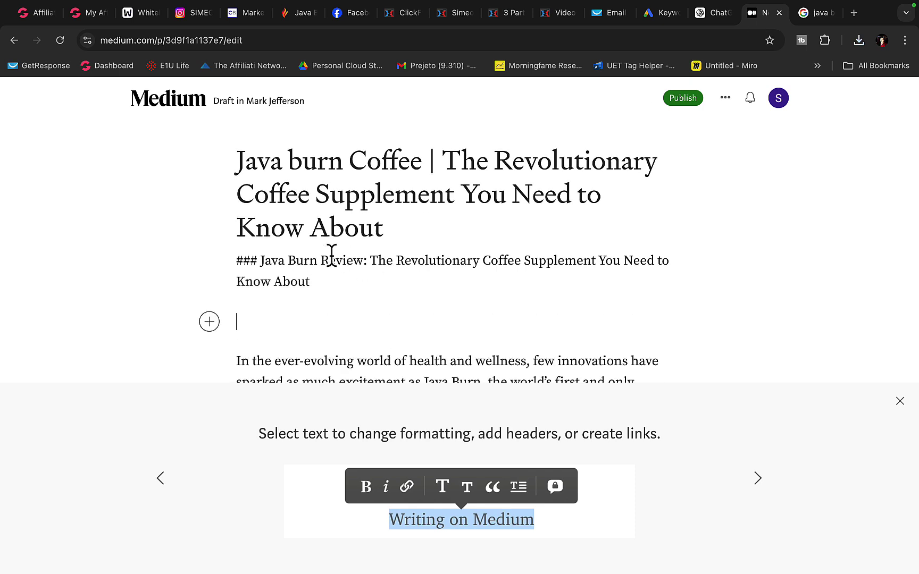
{"action": "left_click", "coordinate": [209, 322]}
{"action": "left_click", "coordinate": [244, 322]}
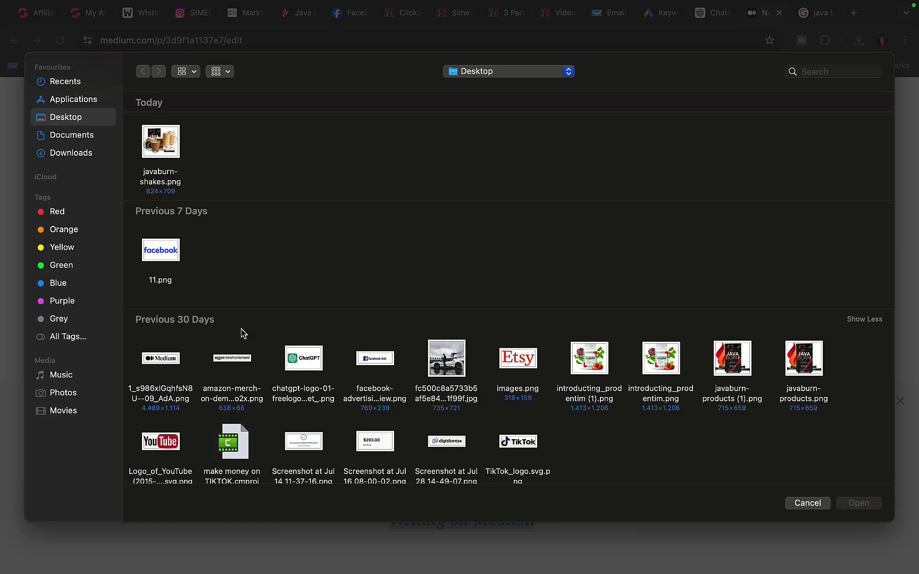
{"action": "double_click", "coordinate": [163, 139]}
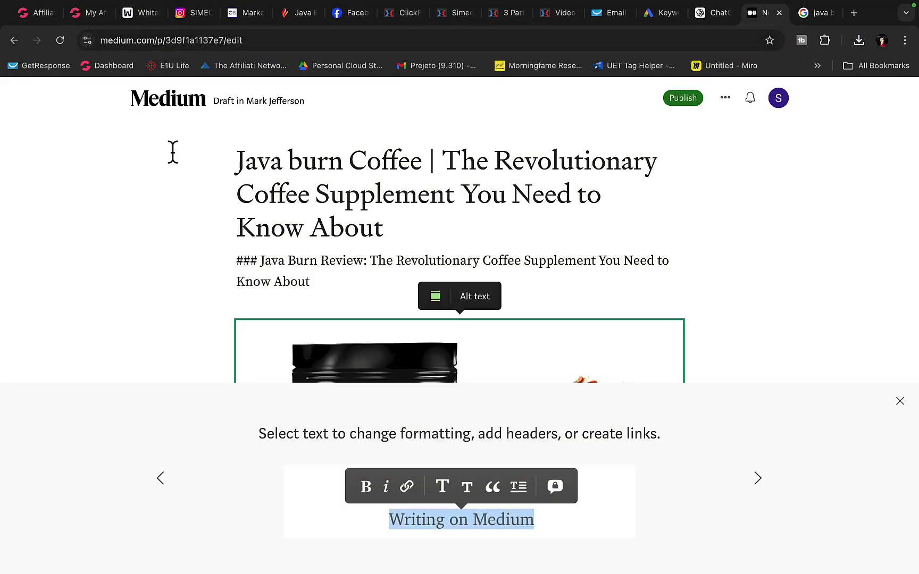
{"action": "scroll", "coordinate": [209, 197], "scroll_direction": "down", "scroll_amount": 10}
{"action": "scroll", "coordinate": [212, 198], "scroll_direction": "down", "scroll_amount": 15}
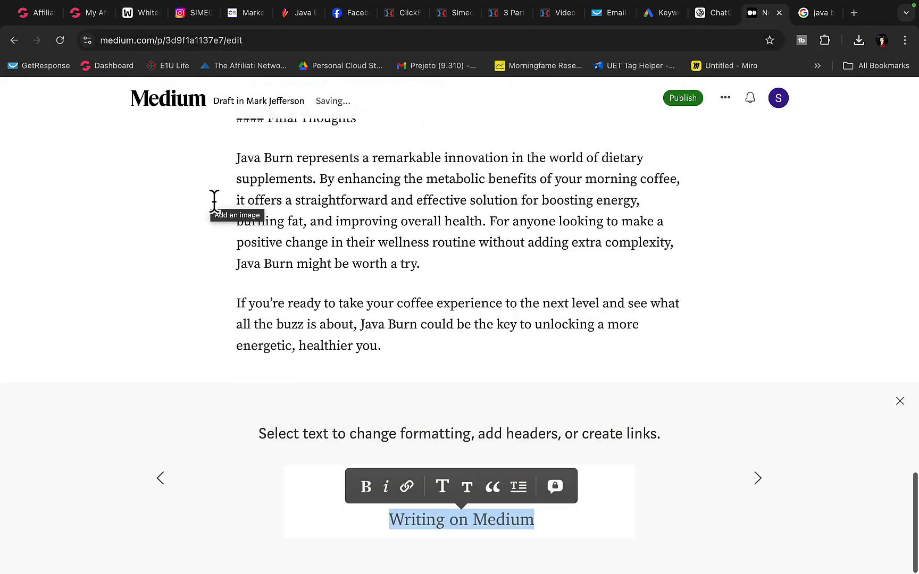
{"action": "scroll", "coordinate": [214, 202], "scroll_direction": "up", "scroll_amount": 10}
{"action": "scroll", "coordinate": [248, 219], "scroll_direction": "down", "scroll_amount": 5}
{"action": "scroll", "coordinate": [247, 215], "scroll_direction": "down", "scroll_amount": 10}
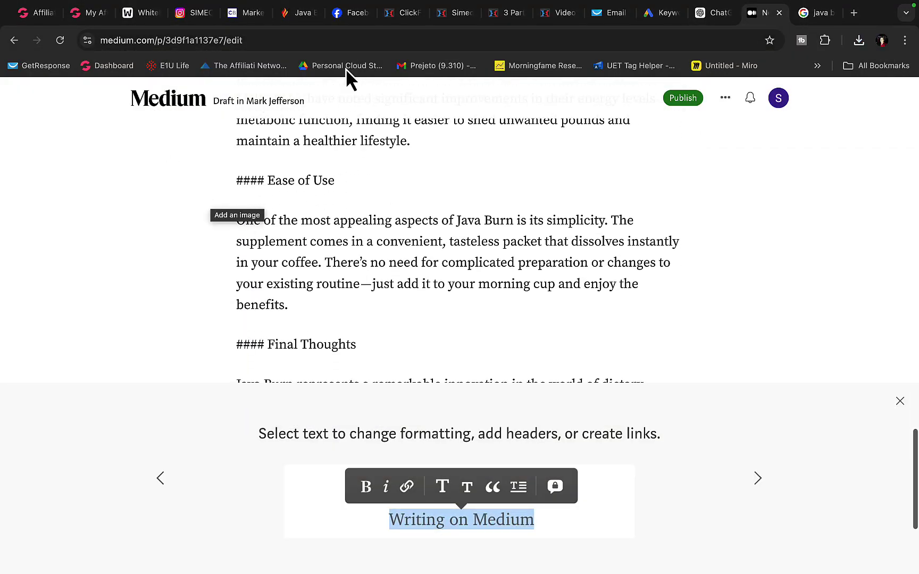
- Open the Java Burn tracking link form in ClickBank and choose the first affiliate nickname
{"action": "left_click", "coordinate": [244, 13]}
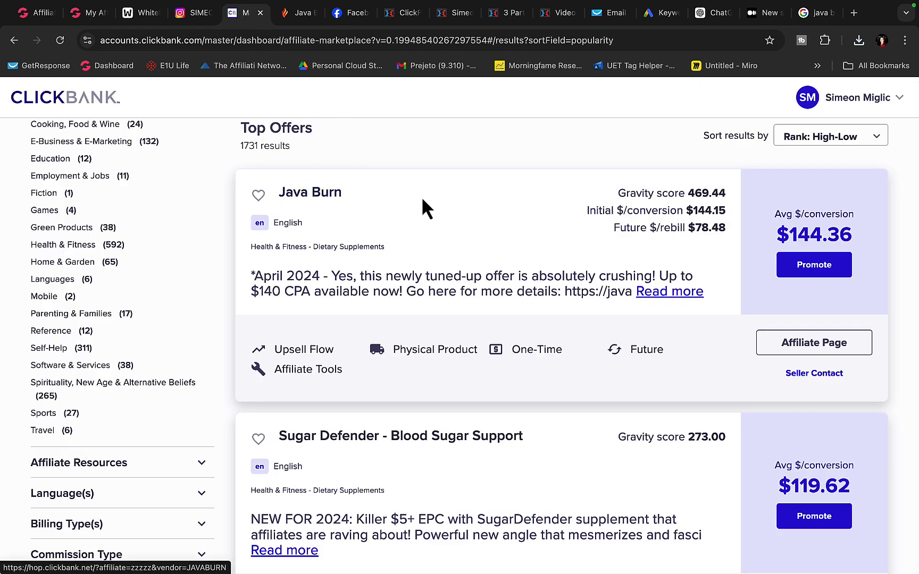
{"action": "left_click", "coordinate": [813, 272]}
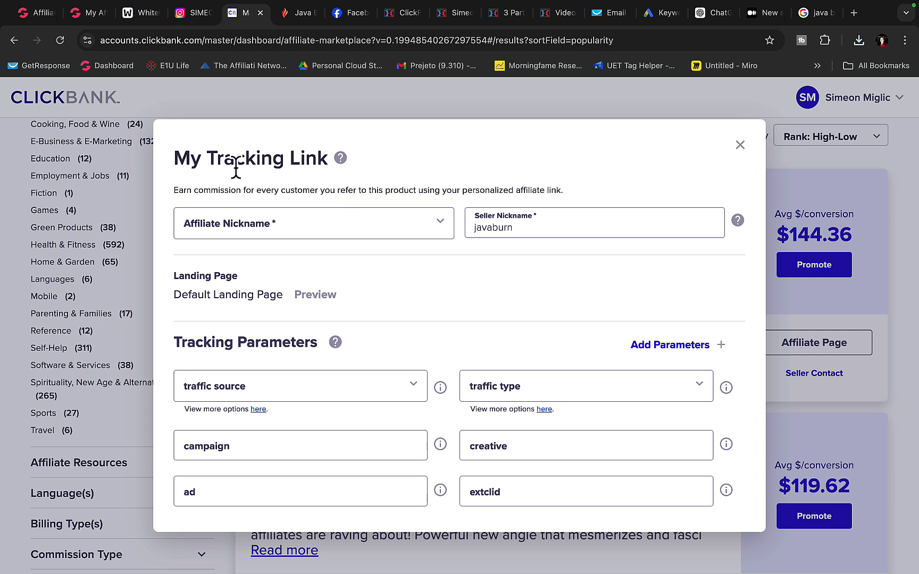
{"action": "left_click_drag", "start_coordinate": [204, 169], "coordinate": [289, 159]}
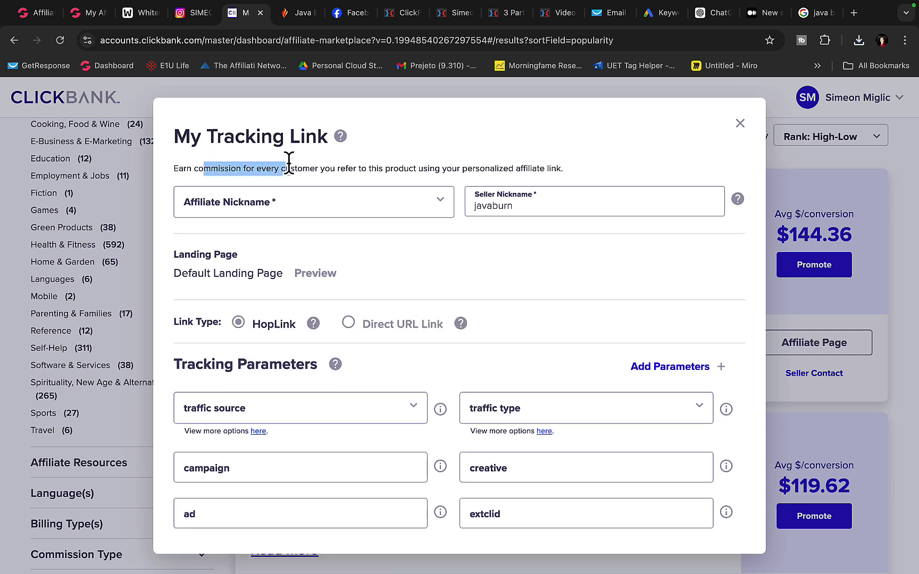
{"action": "left_click", "coordinate": [354, 204]}
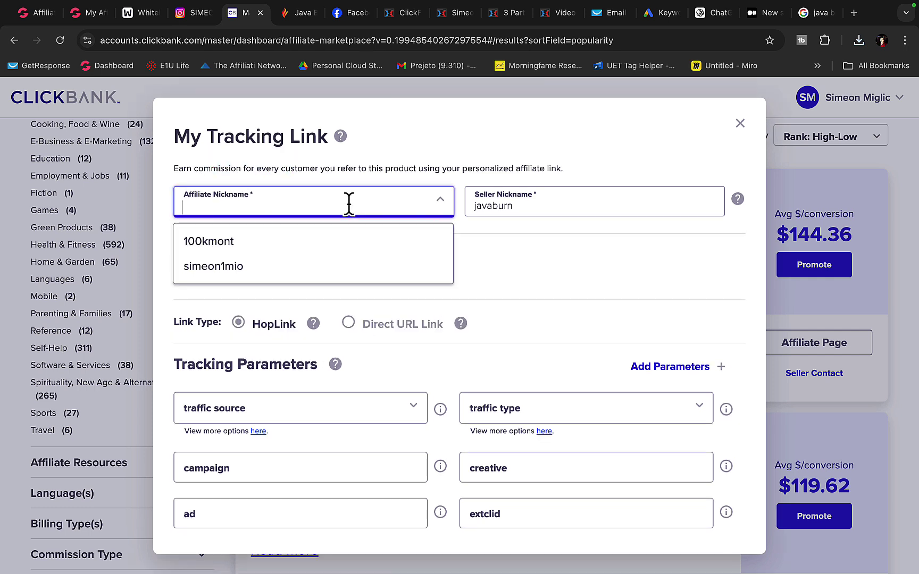
{"action": "left_click", "coordinate": [205, 247]}
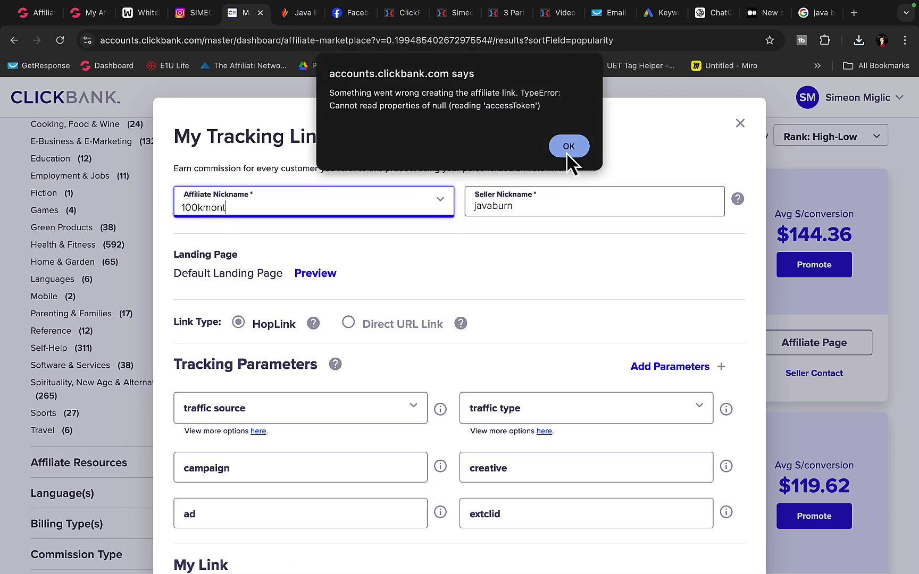
{"action": "left_click", "coordinate": [556, 150]}
{"action": "scroll", "coordinate": [245, 335], "scroll_direction": "down", "scroll_amount": 2}
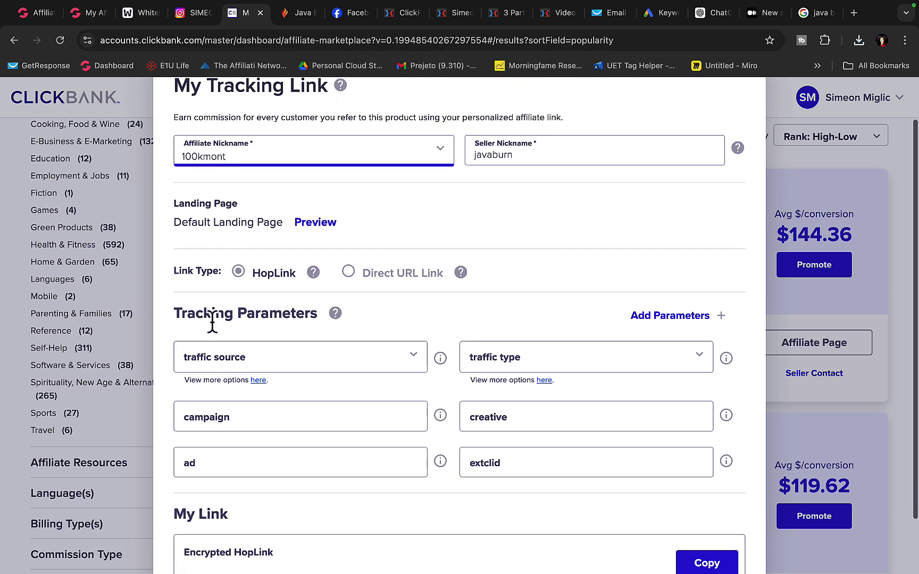
{"action": "left_click_drag", "start_coordinate": [212, 313], "coordinate": [282, 315]}
{"action": "right_click", "coordinate": [281, 316]}
- Set traffic source to Google and traffic type to review, then copy the HopLink
{"action": "left_click", "coordinate": [226, 362]}
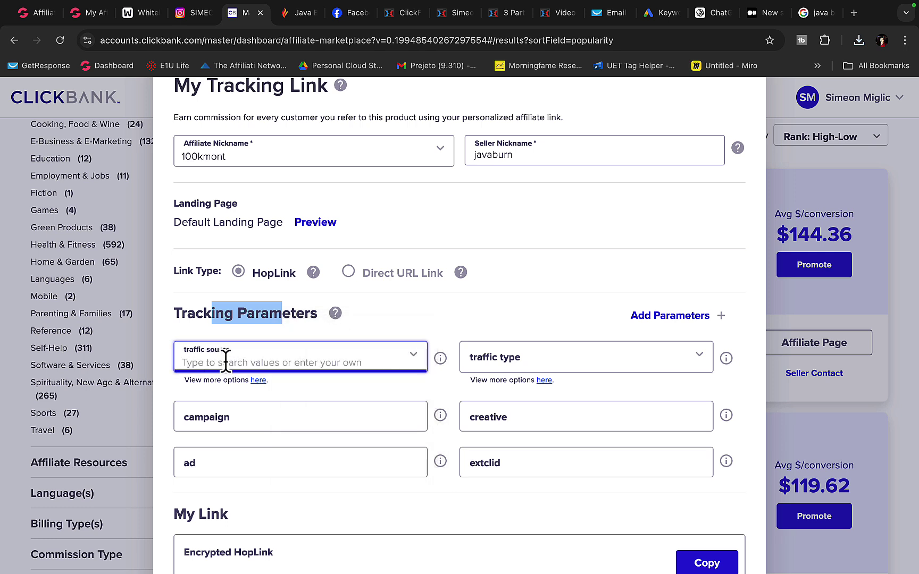
{"action": "type", "text": "goo"}
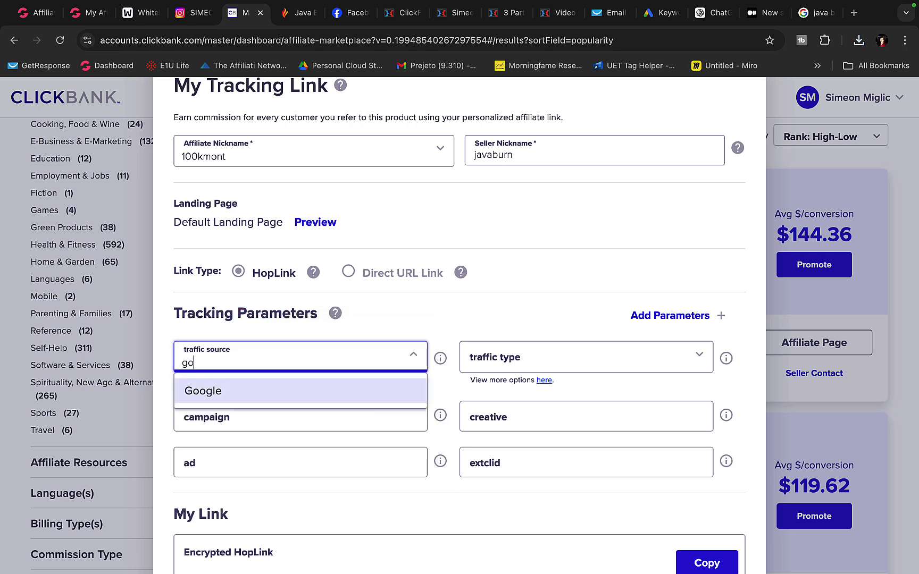
{"action": "left_click", "coordinate": [242, 398]}
{"action": "left_click", "coordinate": [228, 365]}
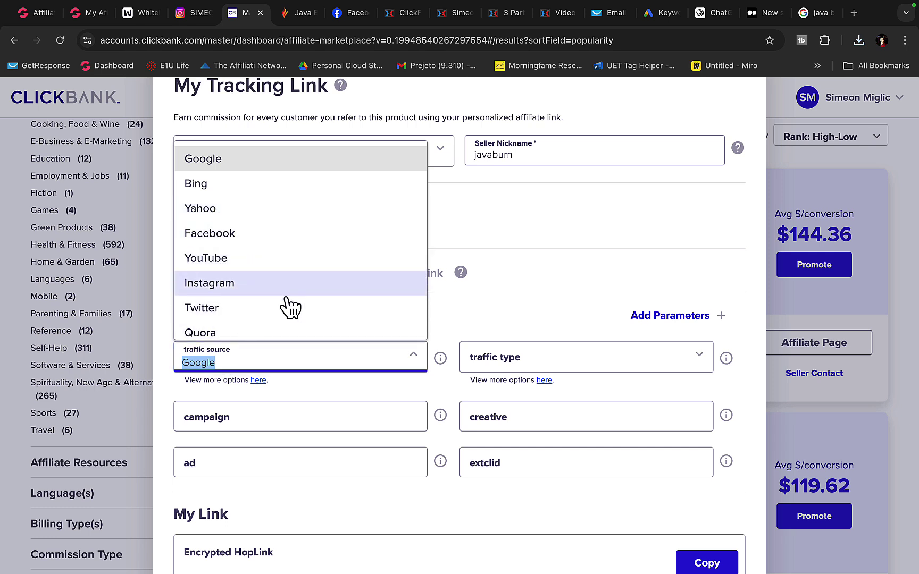
{"action": "left_click", "coordinate": [470, 221]}
{"action": "scroll", "coordinate": [372, 356], "scroll_direction": "down", "scroll_amount": 1}
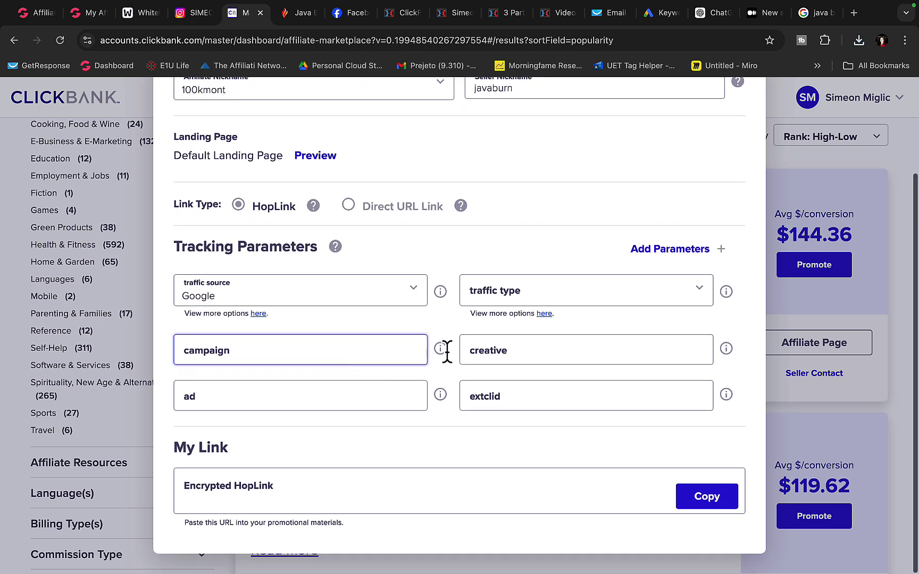
{"action": "left_click", "coordinate": [538, 381]}
{"action": "left_click", "coordinate": [527, 293]}
{"action": "type", "text": "review"}
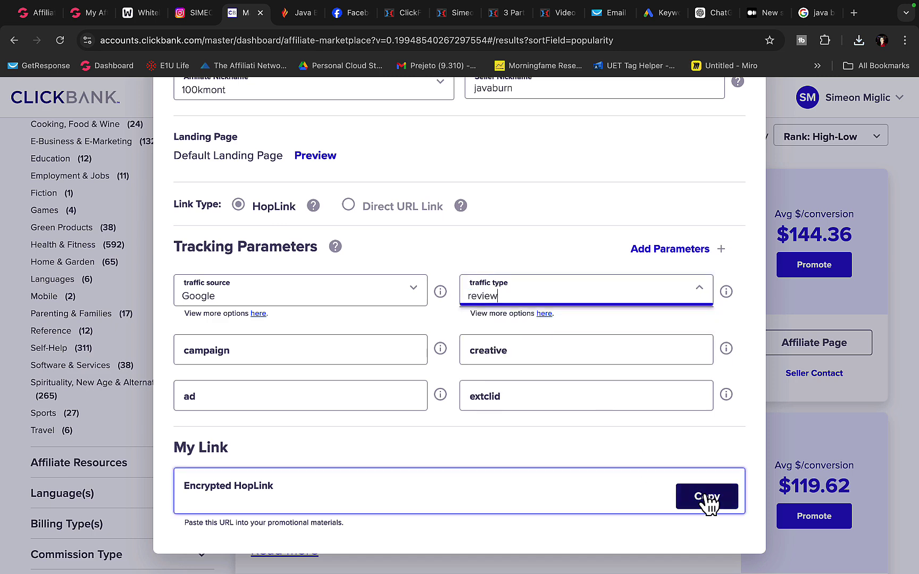
{"action": "left_click", "coordinate": [703, 497]}
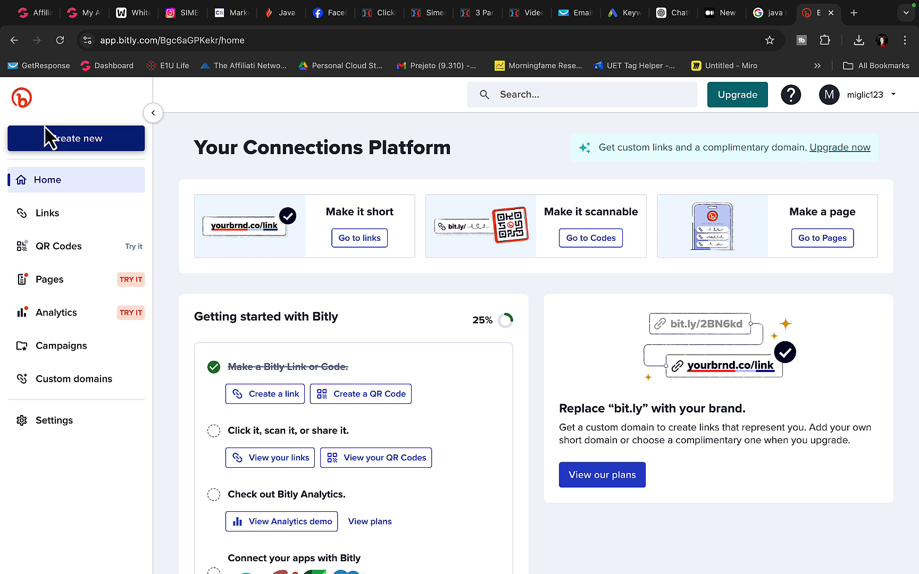
- Create a new Bitly link from the pasted HopLink with a 'Java Burn Google' title
{"action": "left_click", "coordinate": [86, 142]}
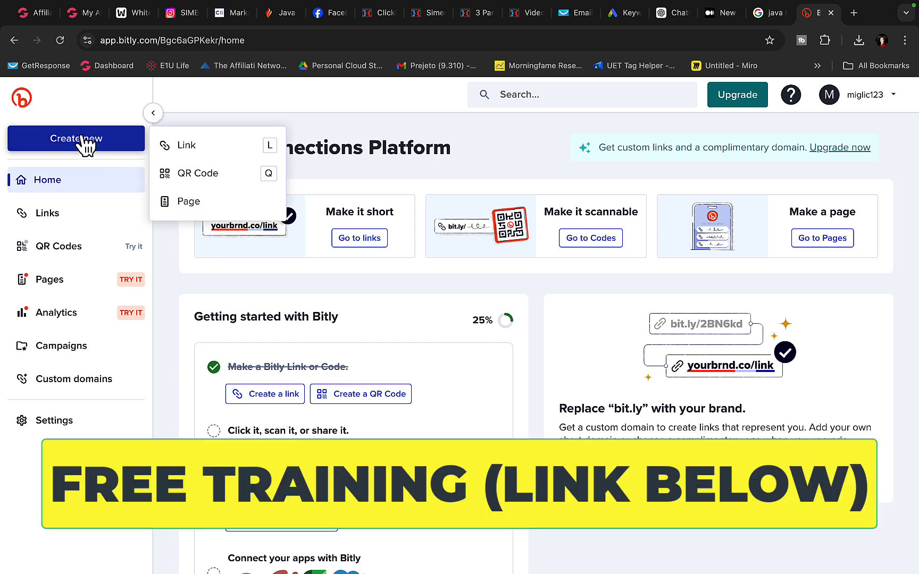
{"action": "left_click", "coordinate": [186, 151]}
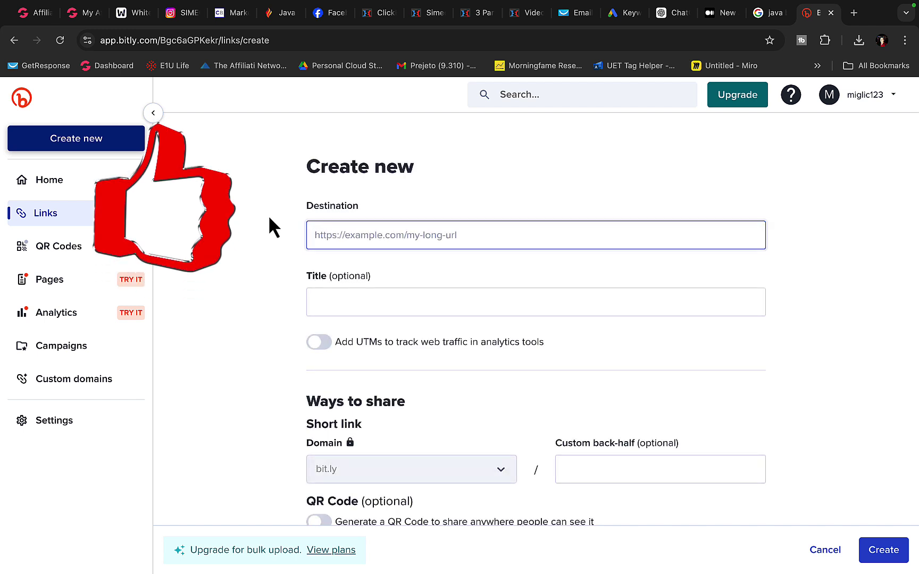
{"action": "key", "text": "ctrl+v"}
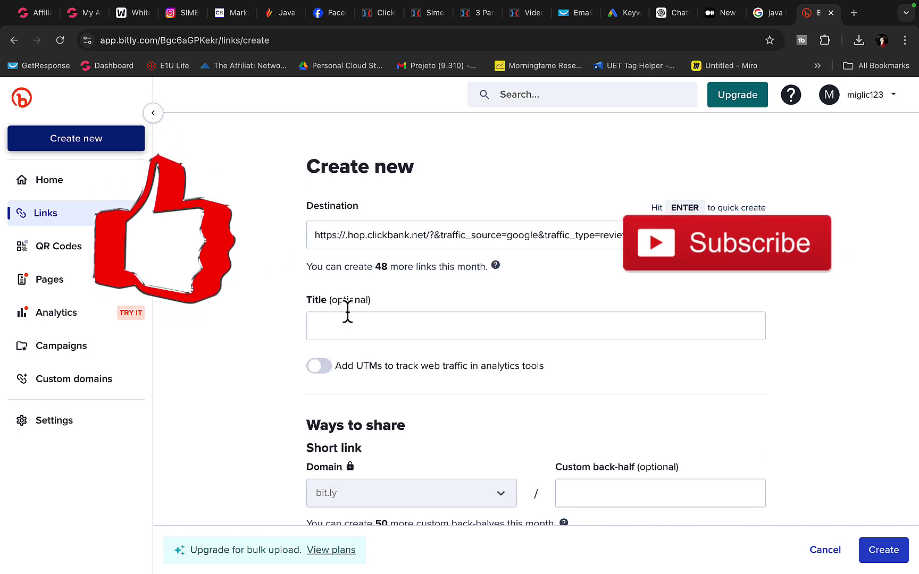
{"action": "left_click", "coordinate": [347, 314]}
{"action": "type", "text": "Java Burn"}
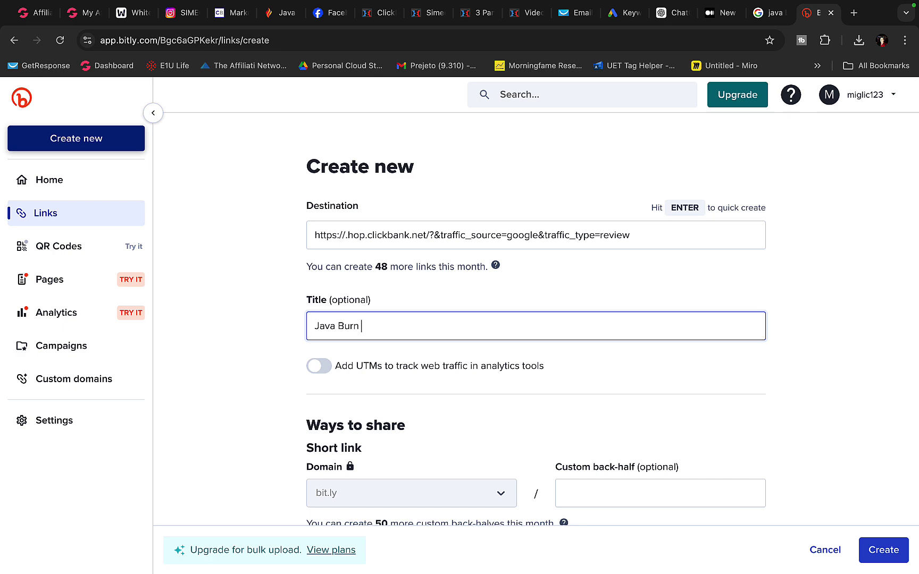
{"action": "type", "text": "  Google Search"}
{"action": "scroll", "coordinate": [743, 470], "scroll_direction": "down", "scroll_amount": 5}
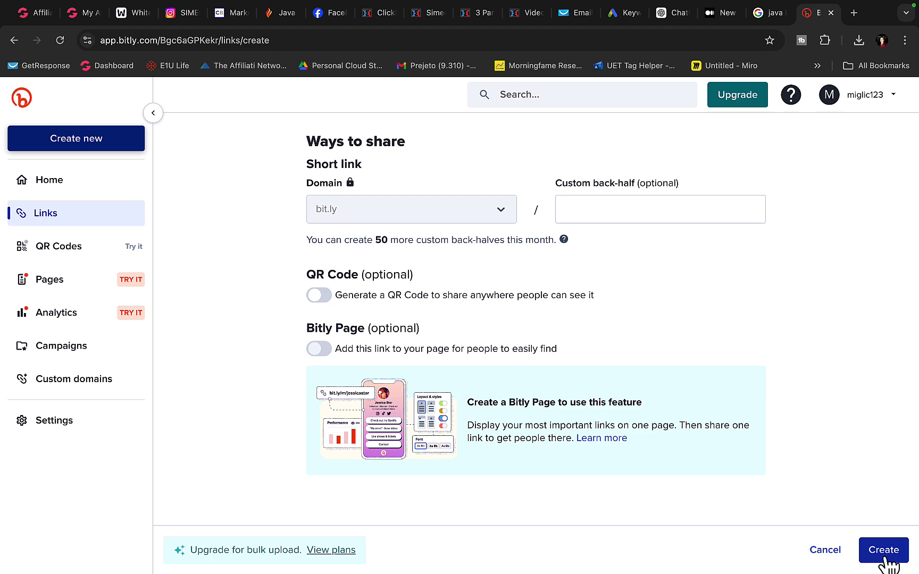
- Copy the Java Burn Google Ads short link from Bitly's Links list
{"action": "left_click", "coordinate": [108, 220]}
{"action": "scroll", "coordinate": [447, 273], "scroll_direction": "down", "scroll_amount": 2}
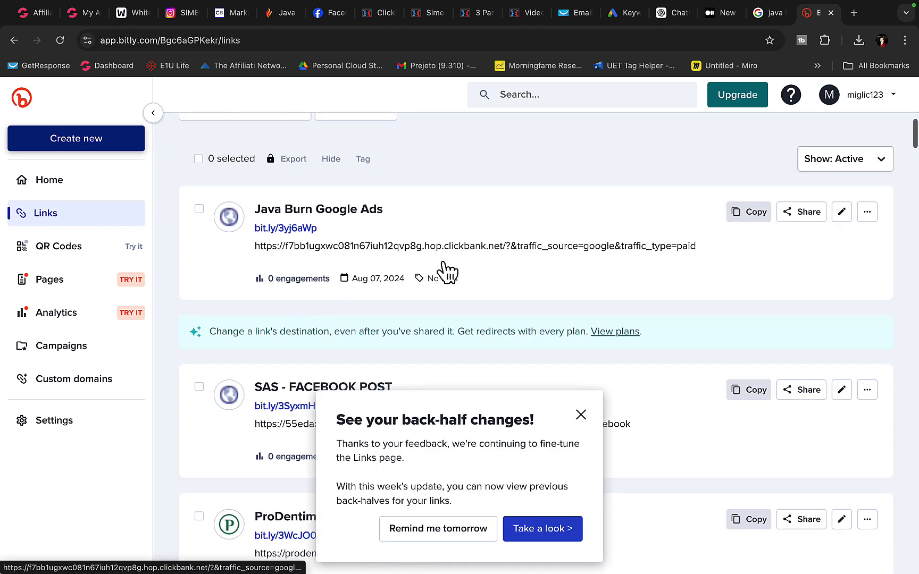
{"action": "left_click", "coordinate": [745, 213]}
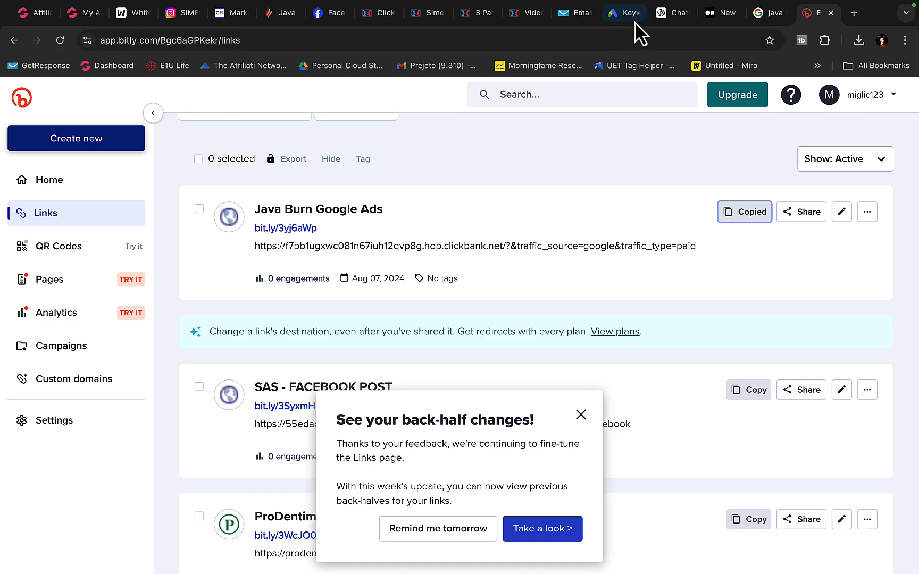
{"action": "left_click", "coordinate": [711, 13]}
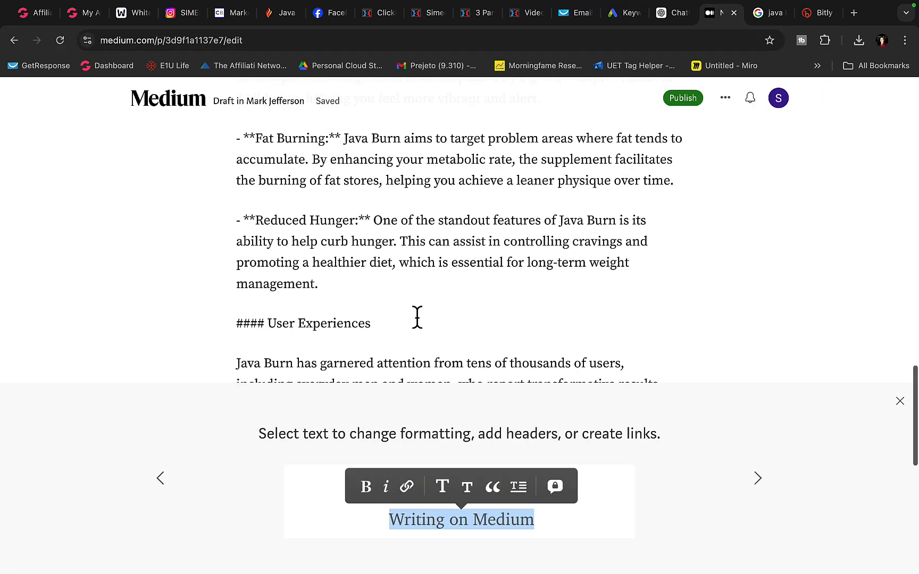
- Type a 'Click Here To Get Java Burn Coffee' line after the intro paragraph
{"action": "scroll", "coordinate": [418, 317], "scroll_direction": "up", "scroll_amount": 15}
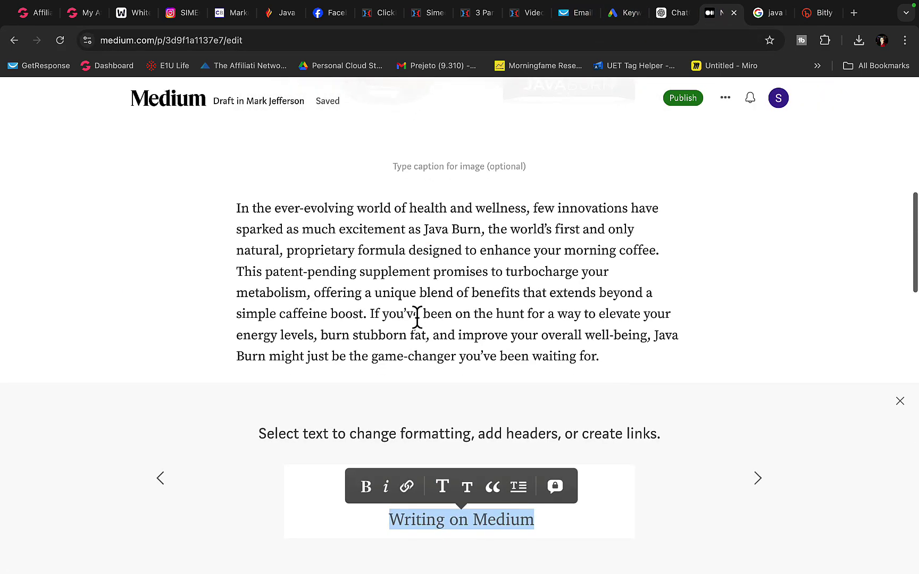
{"action": "scroll", "coordinate": [417, 318], "scroll_direction": "down", "scroll_amount": 2}
{"action": "left_click", "coordinate": [686, 229]}
{"action": "scroll", "coordinate": [668, 246], "scroll_direction": "down", "scroll_amount": 1}
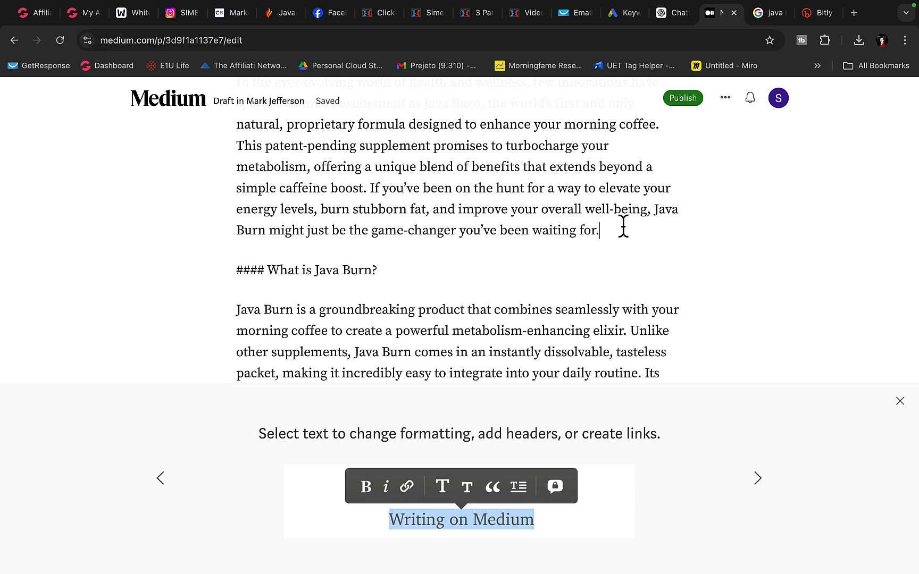
{"action": "key", "text": "Return"}
{"action": "key", "text": "Return"}
{"action": "key", "text": "BackSpace"}
{"action": "type", "text": "?"}
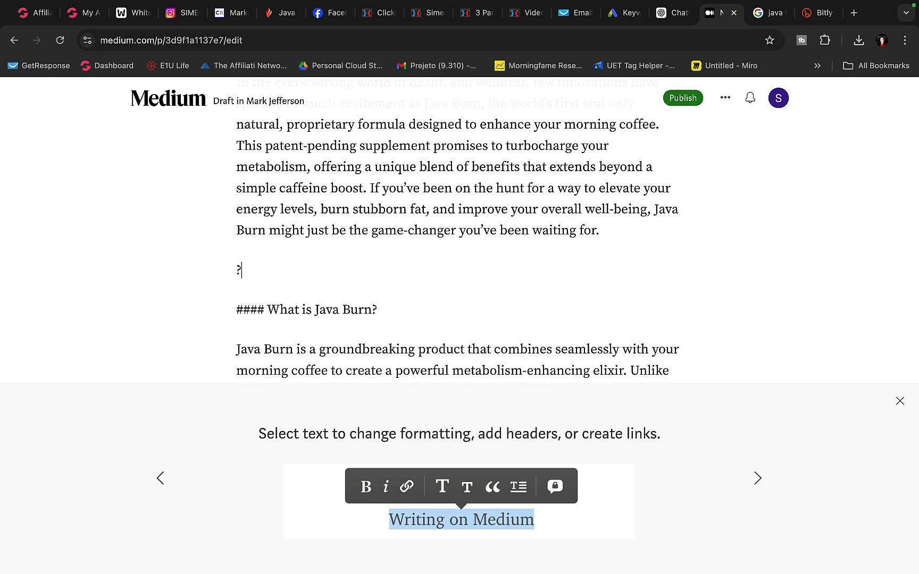
{"action": "type", "text": ">"}
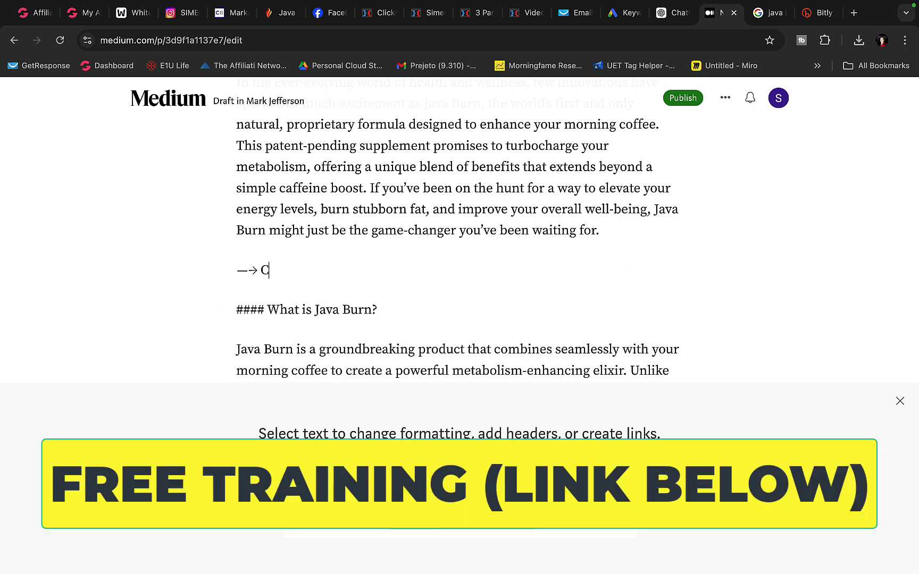
{"action": "type", "text": " Click Here To "}
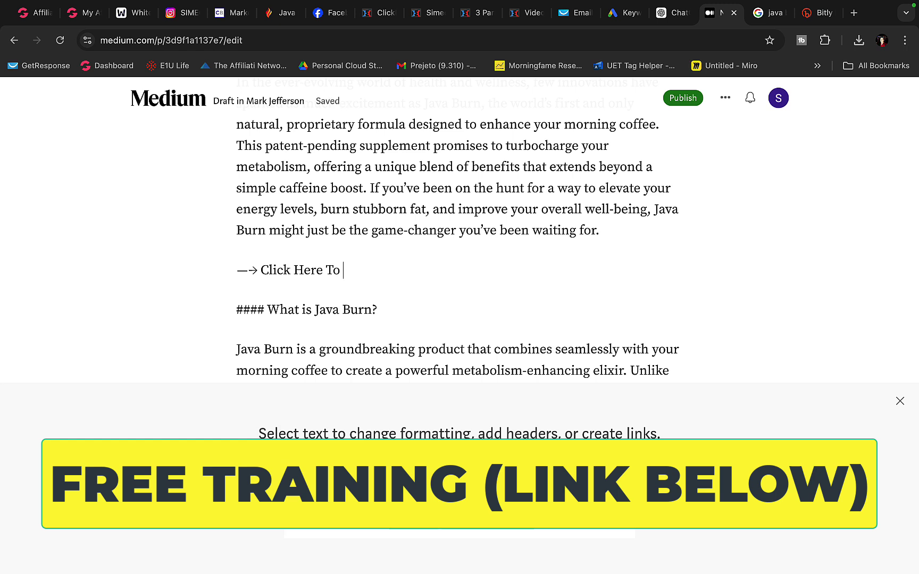
{"action": "type", "text": "Get Java "}
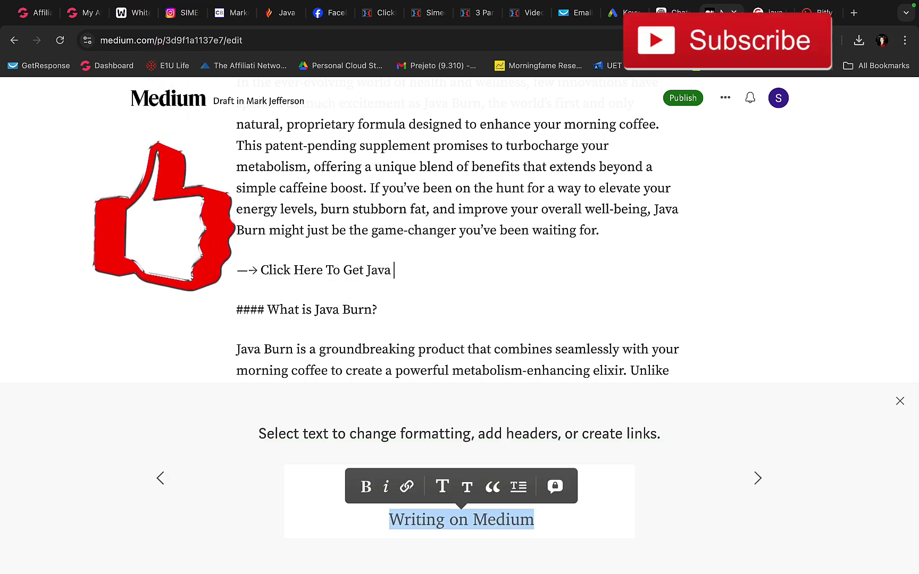
{"action": "type", "text": "Burn Vo"}
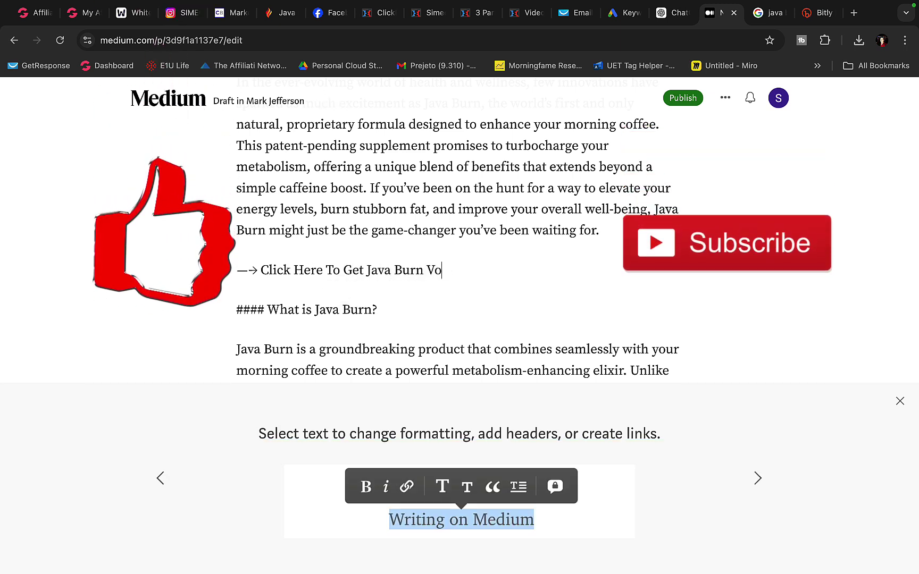
{"action": "key", "text": "BackSpace"}
{"action": "key", "text": "BackSpace"}
{"action": "type", "text": "Coffee"}
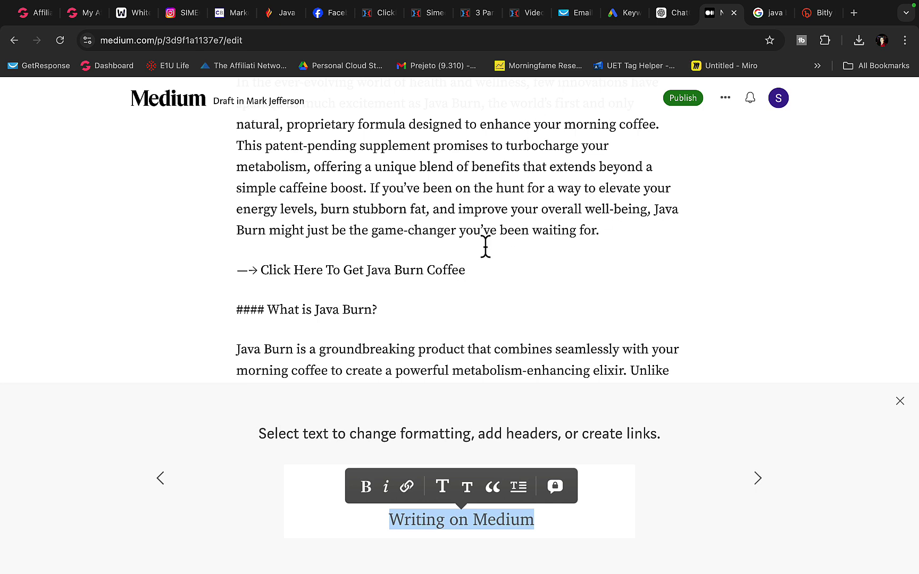
- Make the call-to-action line bold and link it to the Bitly short link
{"action": "left_click_drag", "start_coordinate": [480, 271], "coordinate": [206, 271]}
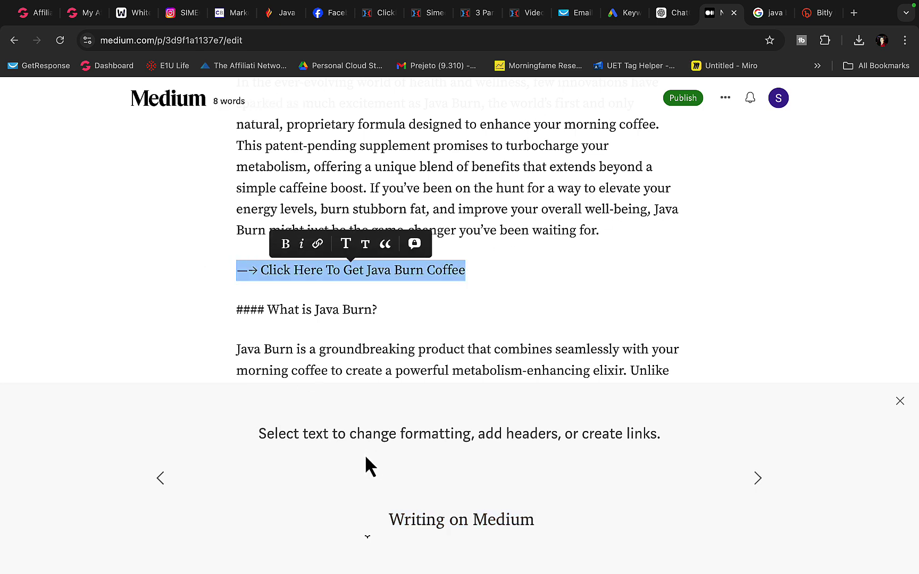
{"action": "left_click", "coordinate": [287, 247]}
{"action": "left_click", "coordinate": [319, 244]}
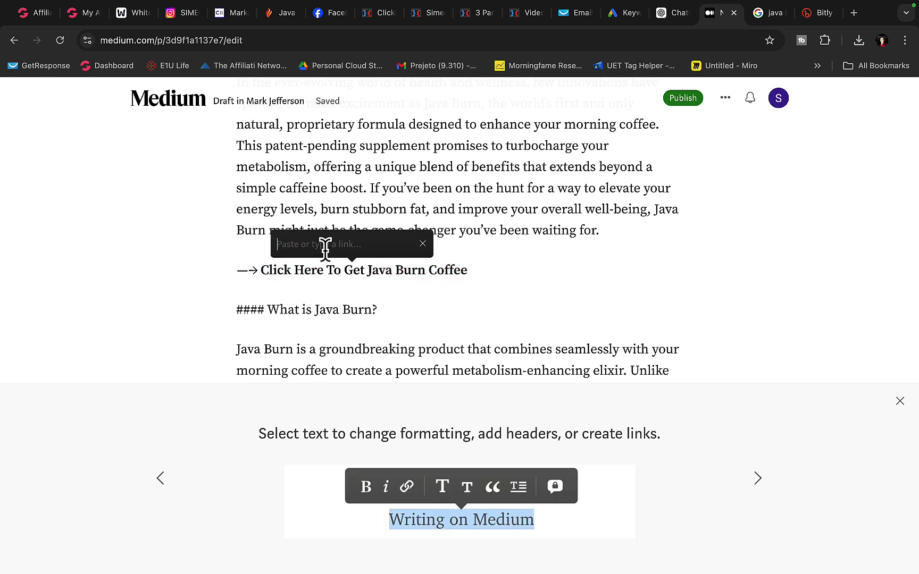
{"action": "key", "text": "Return"}
{"action": "scroll", "coordinate": [262, 240], "scroll_direction": "down", "scroll_amount": 10}
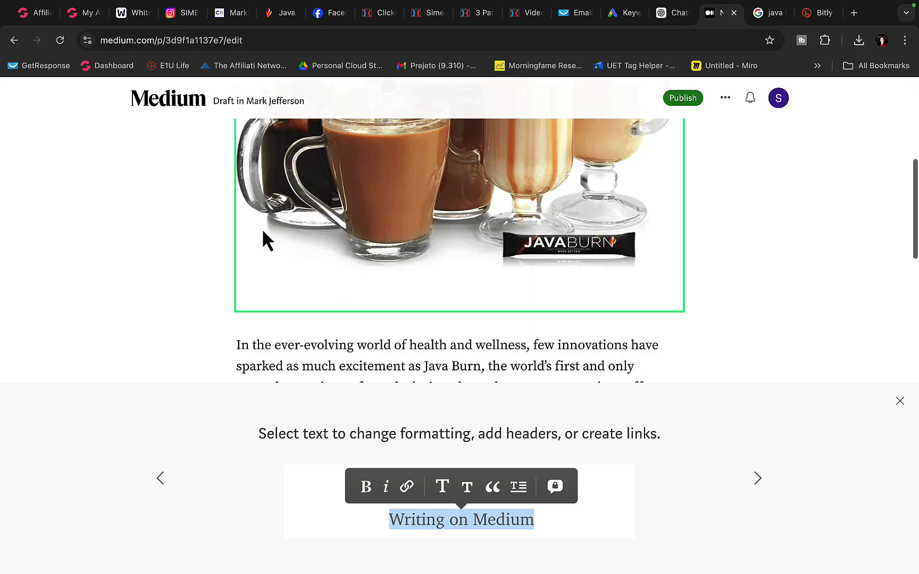
{"action": "left_click_drag", "start_coordinate": [468, 231], "coordinate": [215, 230]}
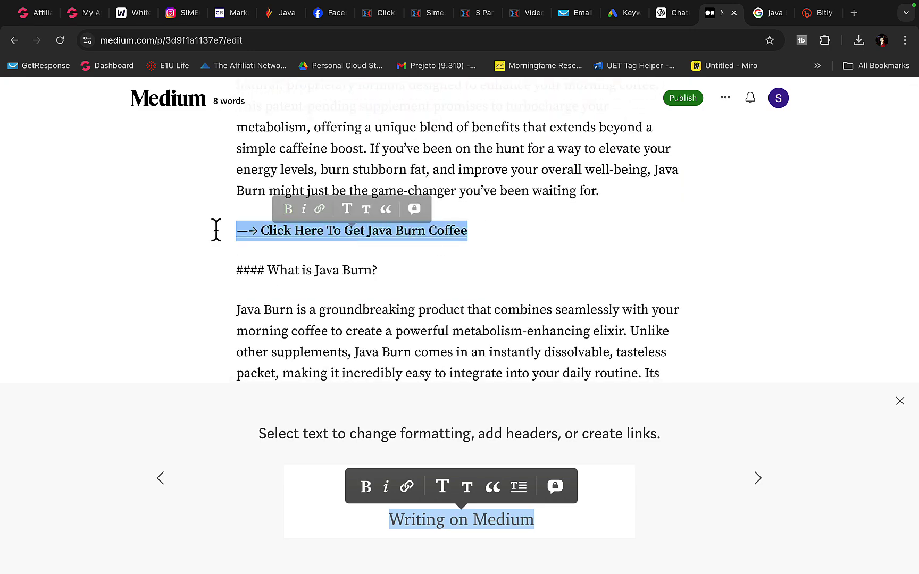
- Paste the linked call-to-action line after the User Experiences paragraph
{"action": "scroll", "coordinate": [247, 240], "scroll_direction": "down", "scroll_amount": 5}
{"action": "left_click", "coordinate": [320, 218]}
{"action": "key", "text": "Return"}
{"action": "type", "text": "*"}
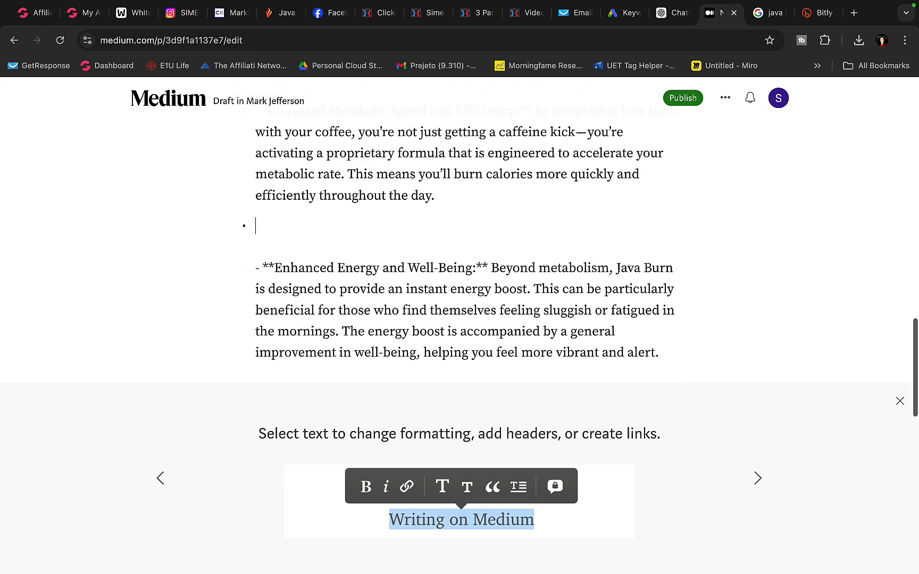
{"action": "scroll", "coordinate": [380, 256], "scroll_direction": "down", "scroll_amount": 10}
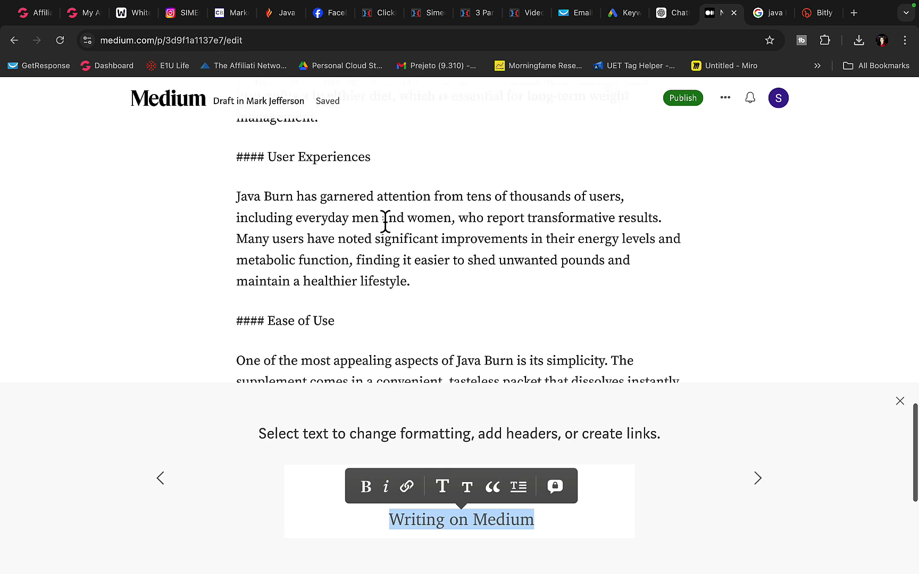
{"action": "scroll", "coordinate": [400, 236], "scroll_direction": "down", "scroll_amount": 4}
{"action": "key", "text": "Return"}
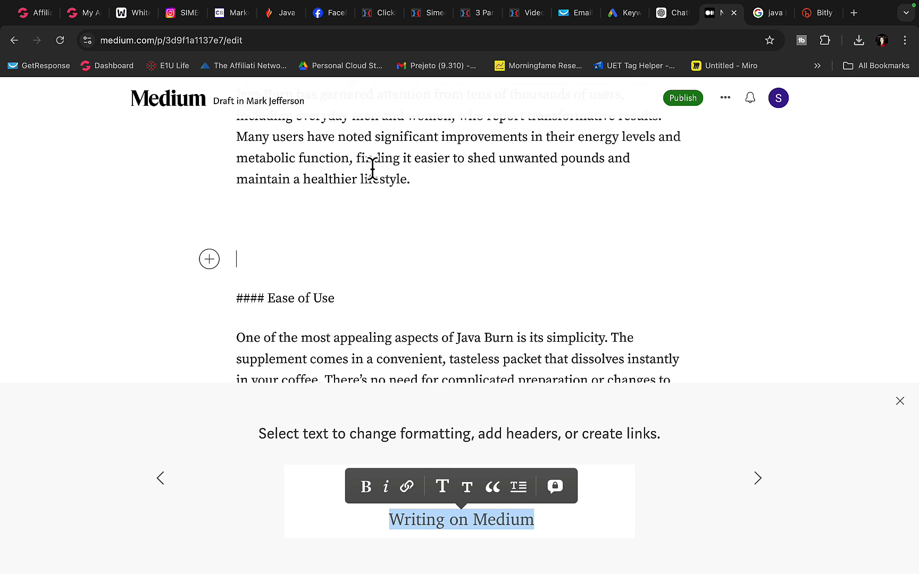
{"action": "key", "text": "super+v"}
- Paste the call-to-action line again after the Final Thoughts paragraph
{"action": "scroll", "coordinate": [333, 201], "scroll_direction": "down", "scroll_amount": 5}
{"action": "scroll", "coordinate": [333, 201], "scroll_direction": "up", "scroll_amount": 1}
{"action": "left_click", "coordinate": [459, 283]}
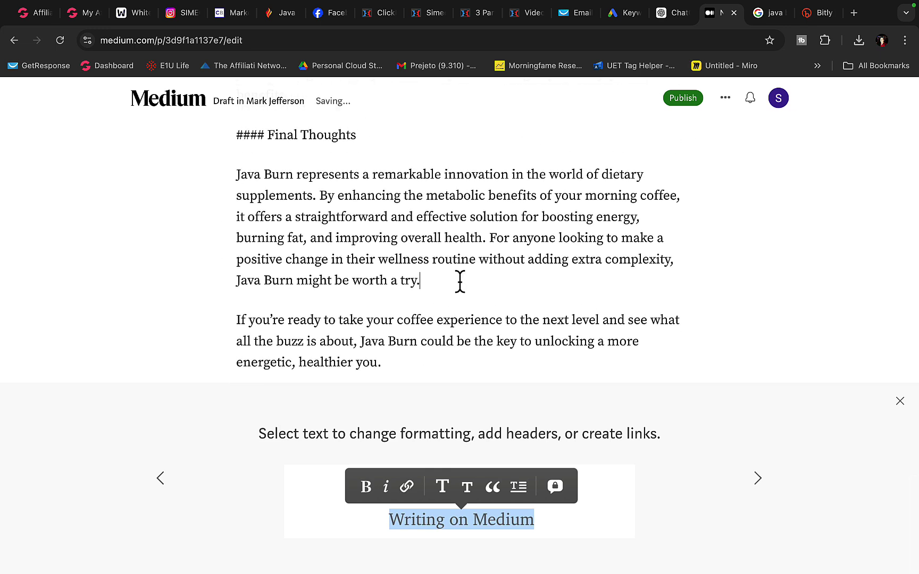
{"action": "key", "text": "Return"}
{"action": "key", "text": "super+v"}
{"action": "left_click_drag", "start_coordinate": [464, 319], "coordinate": [195, 322]}
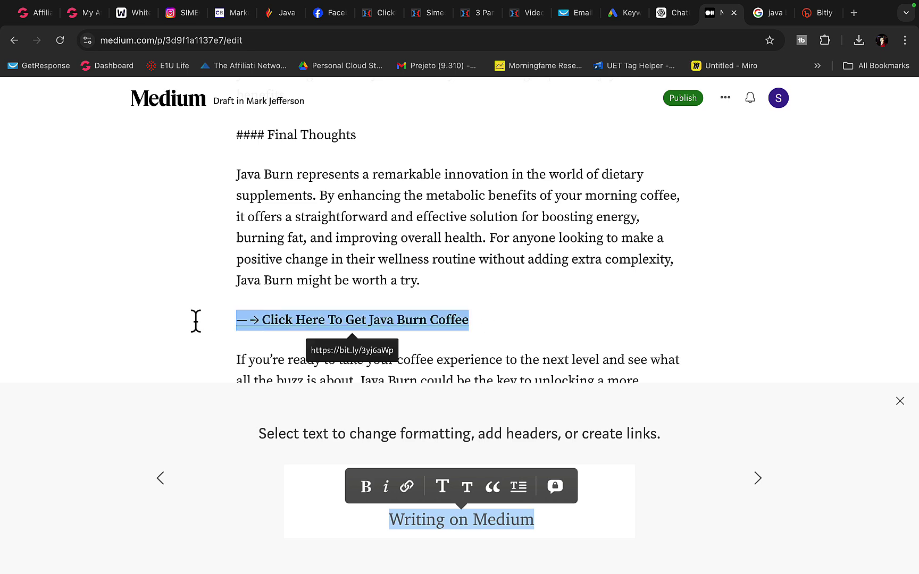
{"action": "left_click", "coordinate": [683, 98]}
- Copy the javaburn keyword from the Keyword Planner ideas
{"action": "left_click", "coordinate": [618, 14]}
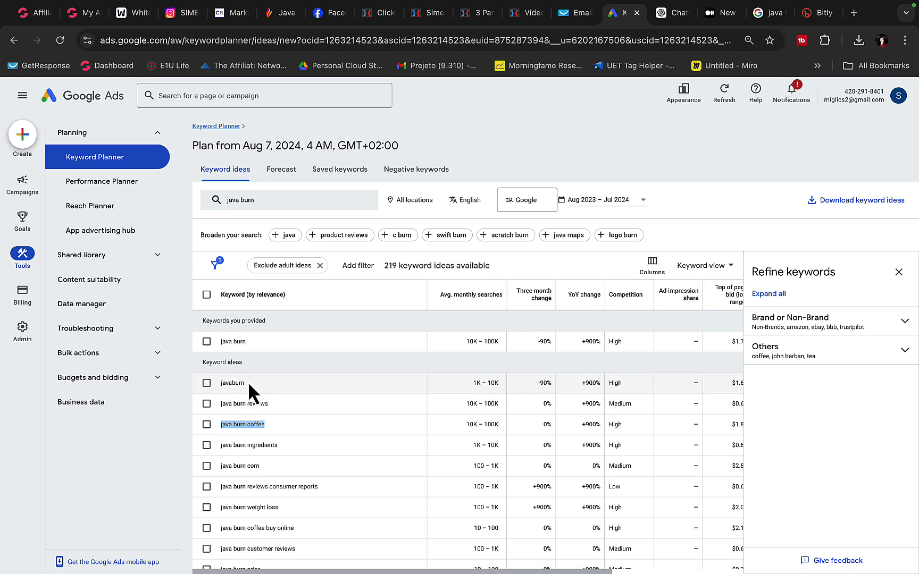
{"action": "left_click", "coordinate": [226, 411]}
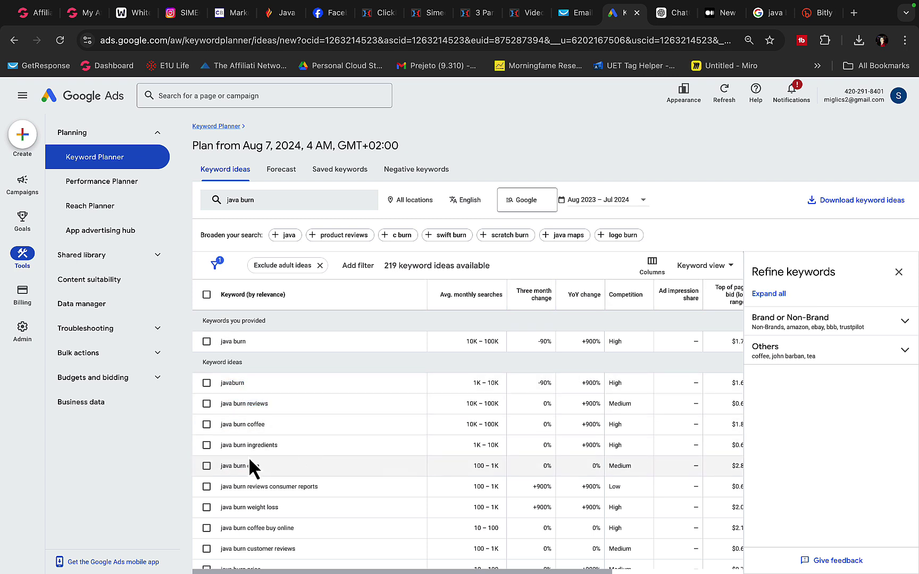
{"action": "left_click_drag", "start_coordinate": [343, 485], "coordinate": [202, 498]}
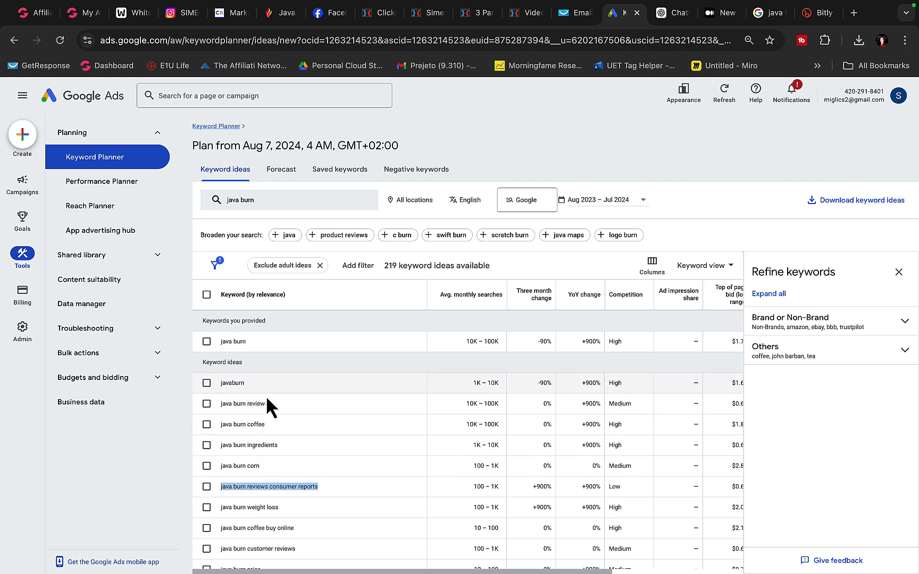
{"action": "left_click_drag", "start_coordinate": [248, 383], "coordinate": [210, 392]}
{"action": "key", "text": "ctrl+c"}
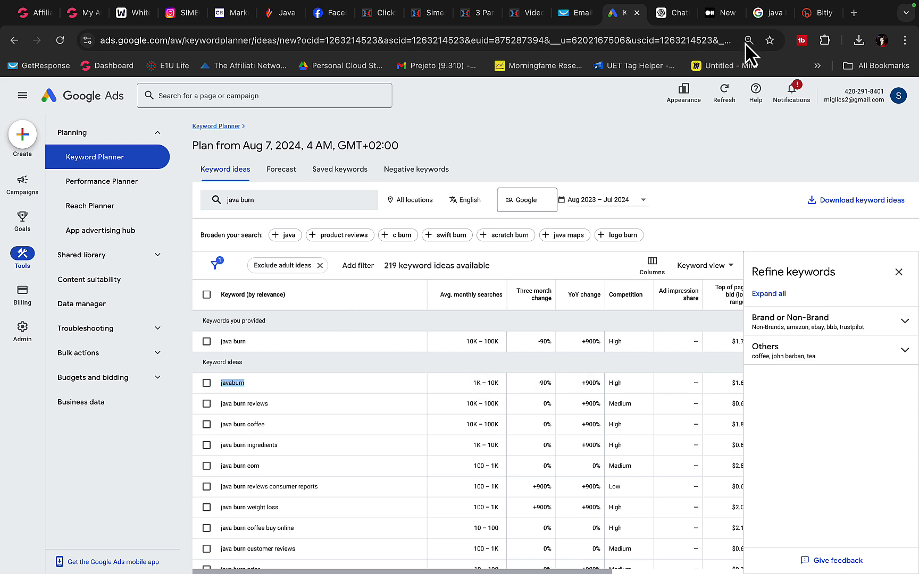
{"action": "left_click", "coordinate": [725, 15]}
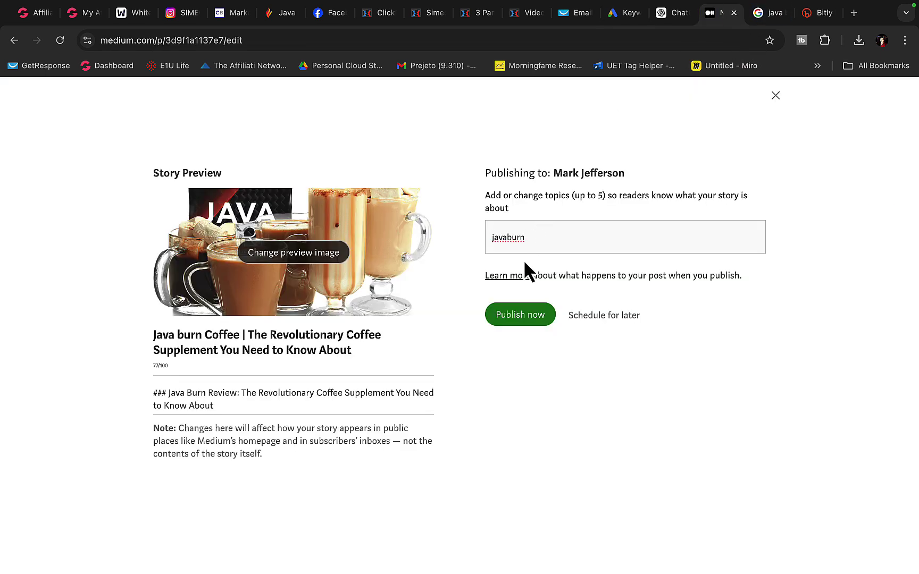
- Add topics Java Burn Review, Java Burn, Java Burn Weight Loss, Java Burn Coffee, Java Burn Supplement
{"action": "left_click", "coordinate": [510, 265]}
{"action": "key", "text": "ctrl+v"}
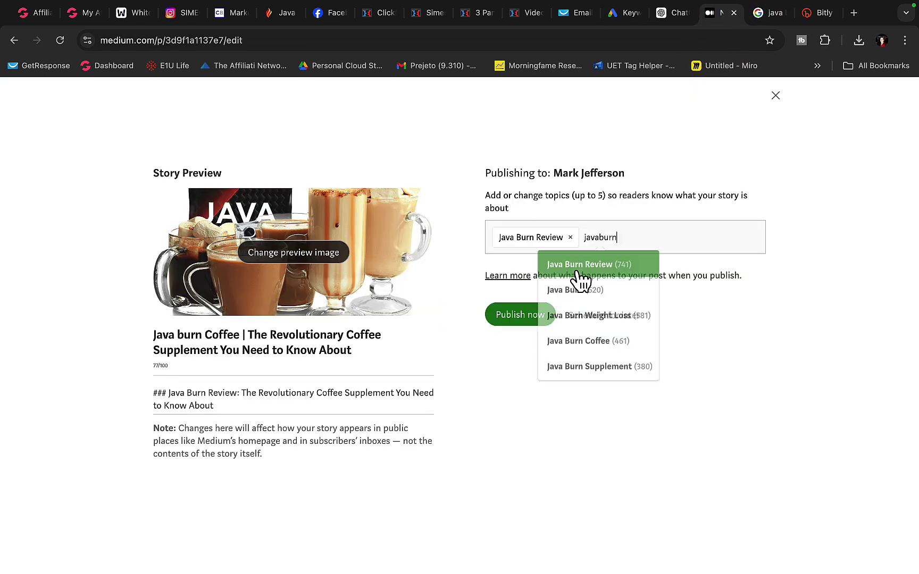
{"action": "left_click", "coordinate": [560, 298]}
{"action": "key", "text": "ctrl+v"}
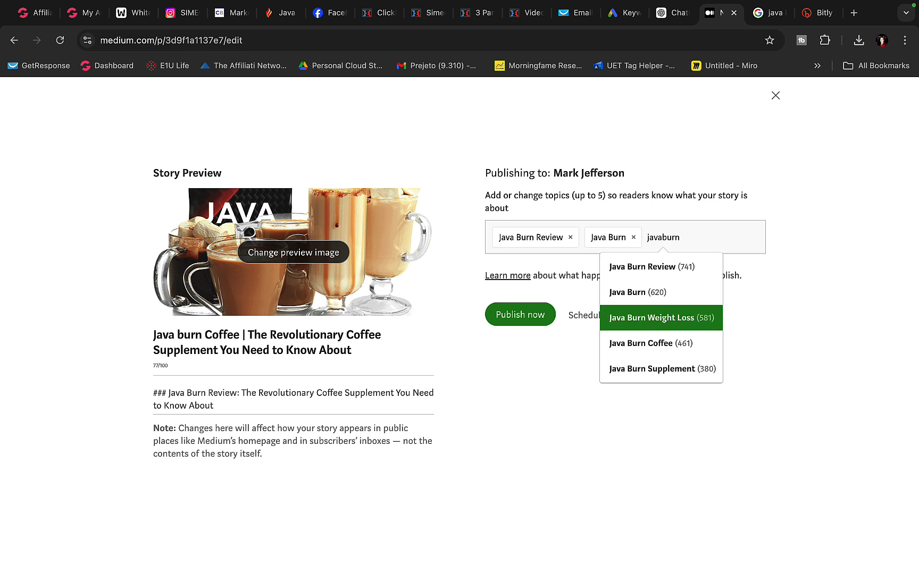
{"action": "left_click", "coordinate": [662, 316]}
{"action": "key", "text": "ctrl+v"}
{"action": "left_click", "coordinate": [553, 373]}
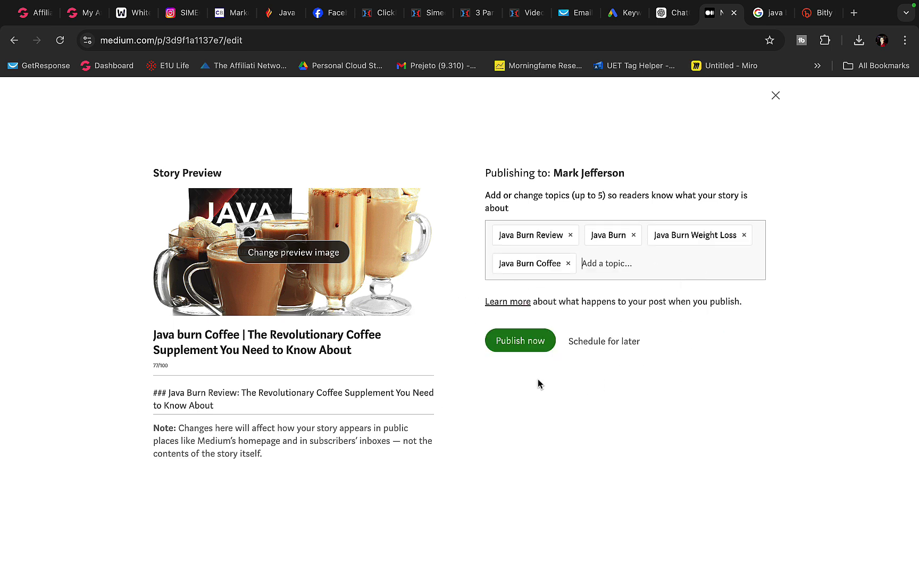
{"action": "left_click", "coordinate": [555, 395]}
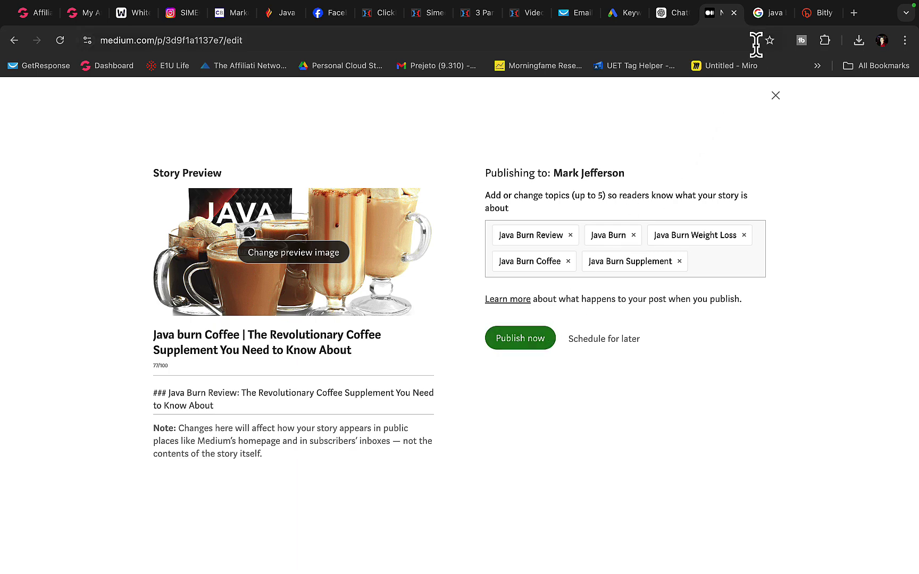
{"action": "left_click", "coordinate": [770, 12]}
- Browse the Google results, then the Groove, Facebook and Keyword Planner pages
{"action": "scroll", "coordinate": [633, 213], "scroll_direction": "down", "scroll_amount": 5}
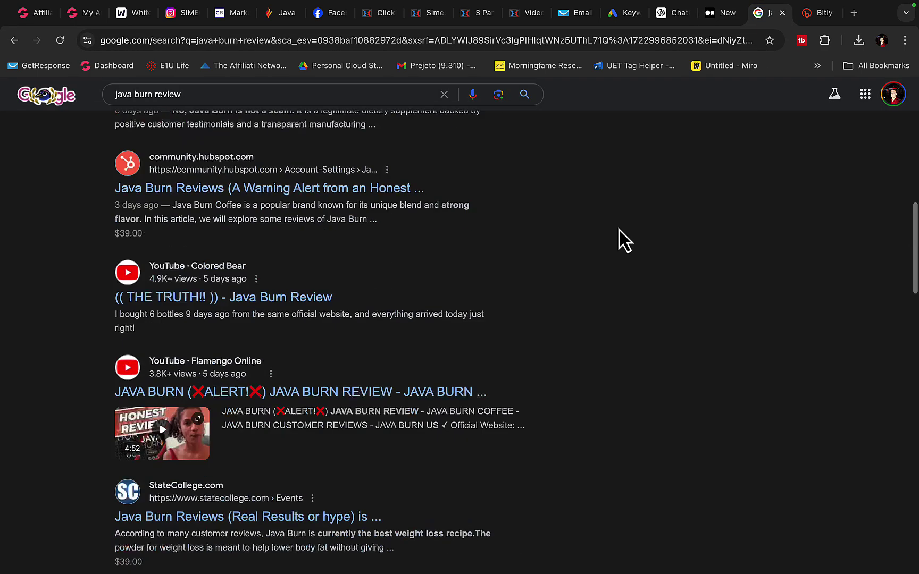
{"action": "scroll", "coordinate": [620, 234], "scroll_direction": "up", "scroll_amount": 10}
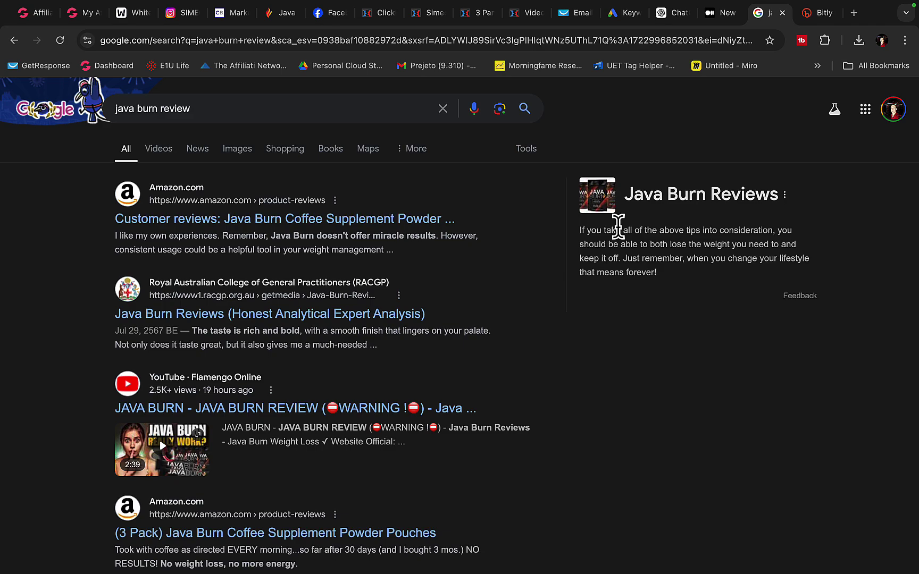
{"action": "scroll", "coordinate": [554, 287], "scroll_direction": "down", "scroll_amount": 20}
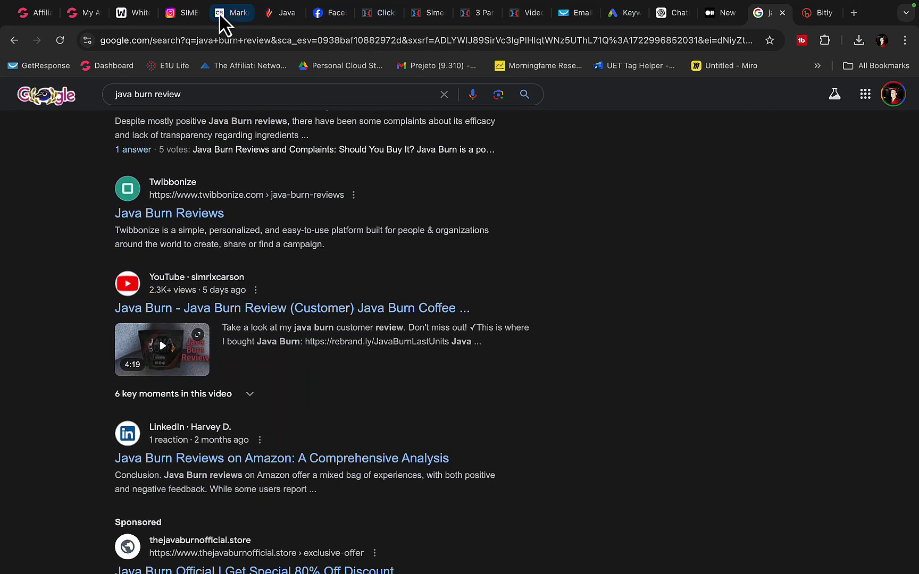
{"action": "left_click", "coordinate": [85, 20]}
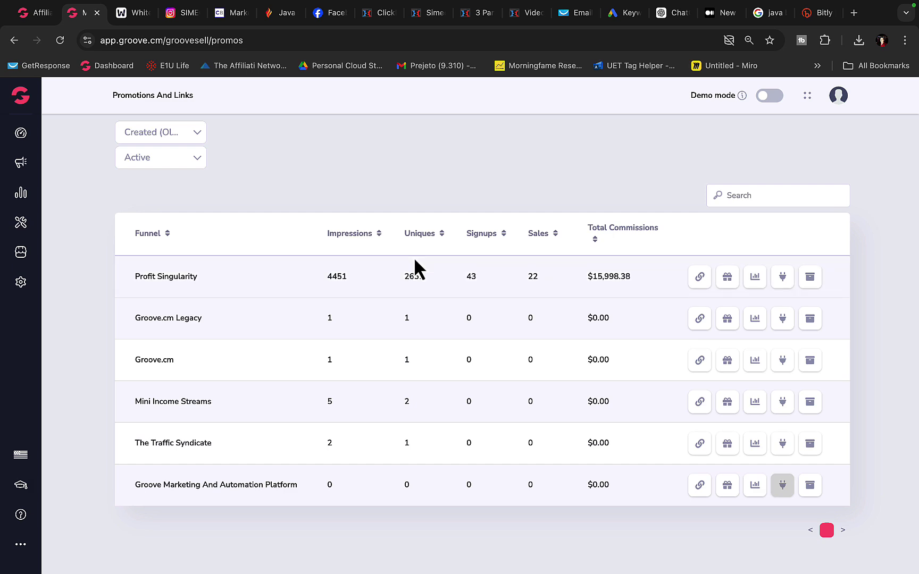
{"action": "left_click", "coordinate": [322, 13]}
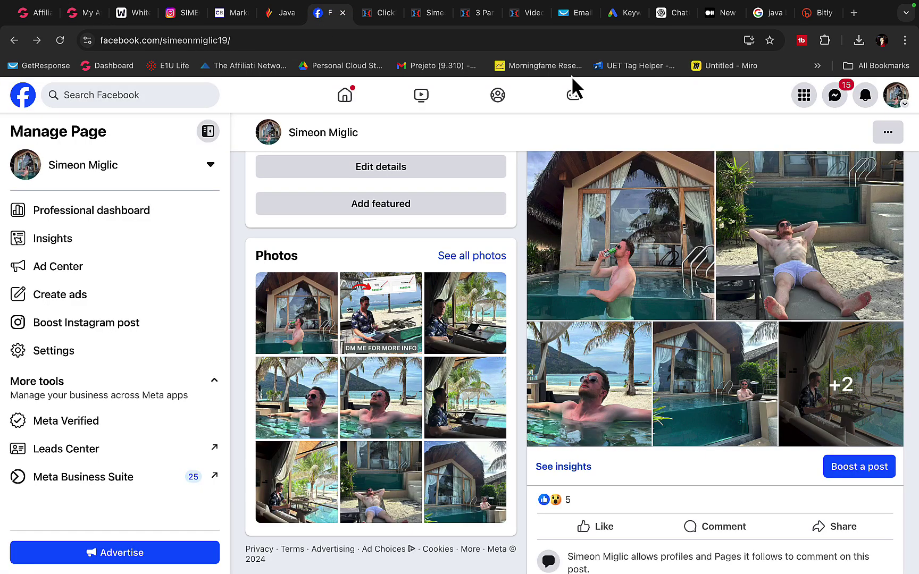
{"action": "left_click", "coordinate": [607, 16]}
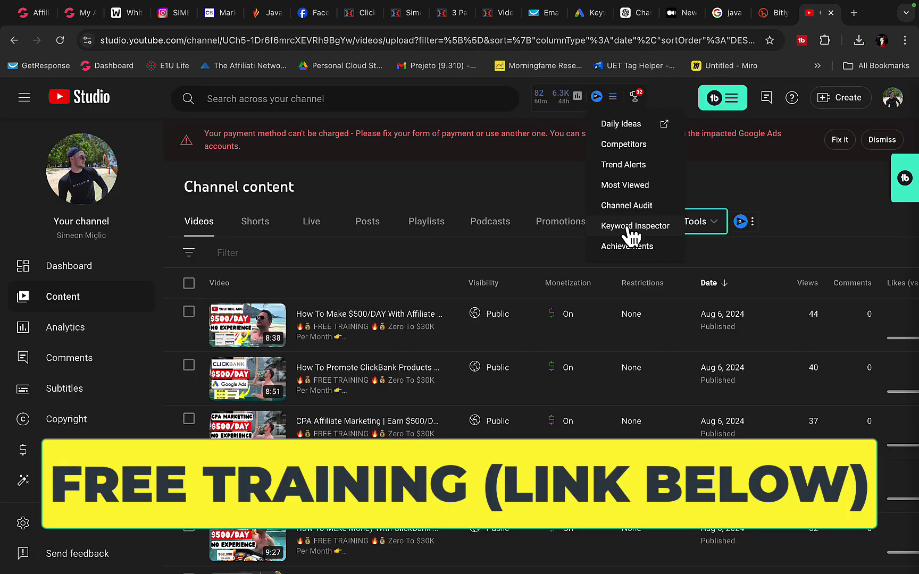
{"action": "left_click", "coordinate": [631, 228]}
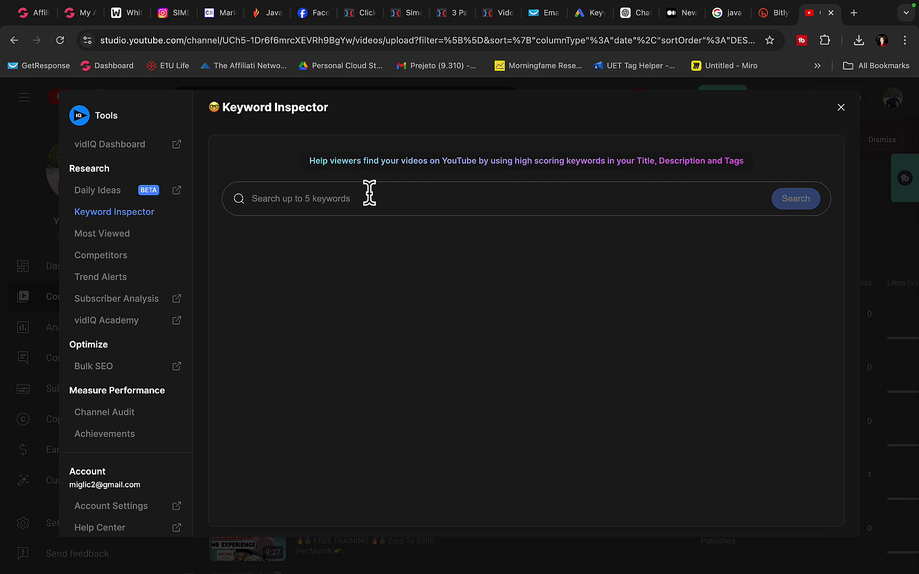
{"action": "left_click", "coordinate": [369, 193]}
{"action": "type", "text": "java"}
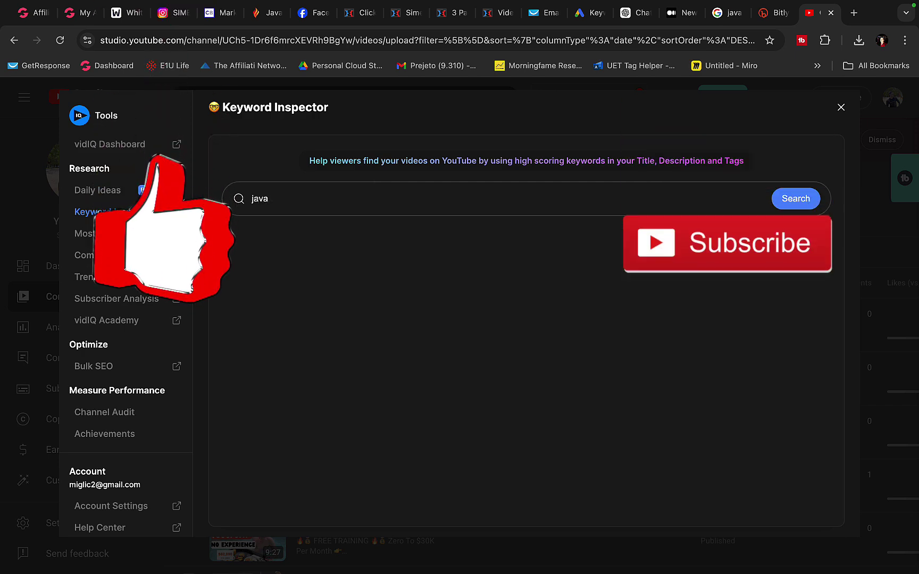
{"action": "type", "text": " burn"}
{"action": "key", "text": "Return"}
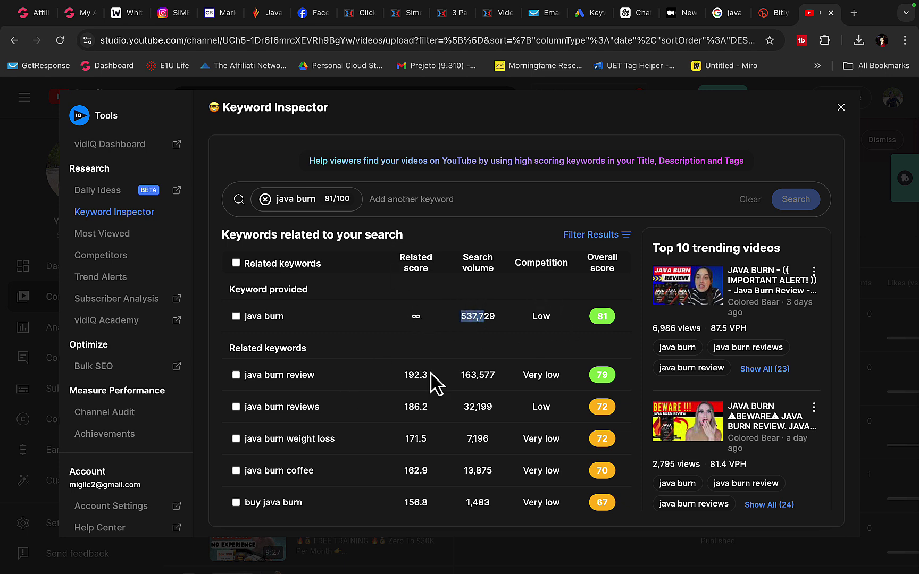
{"action": "left_click_drag", "start_coordinate": [252, 375], "coordinate": [290, 378]}
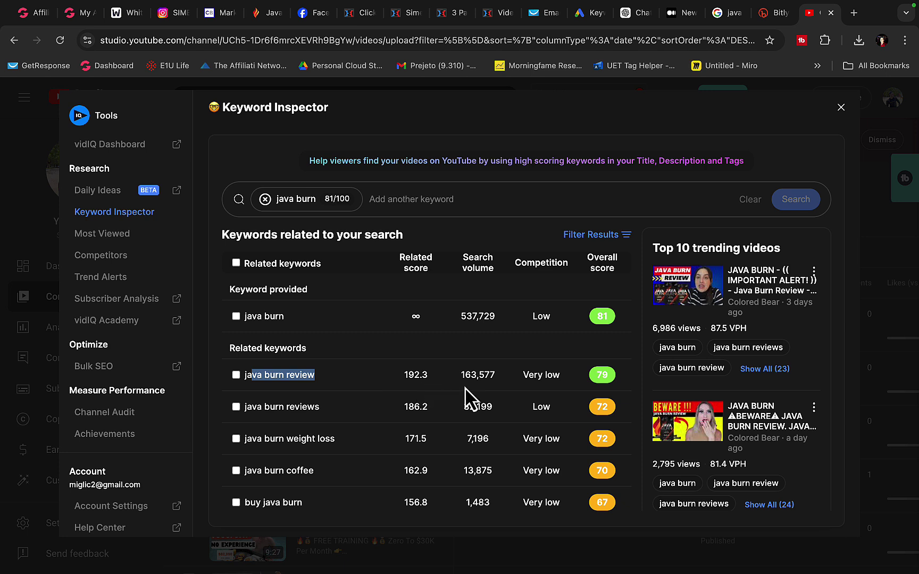
{"action": "left_click", "coordinate": [475, 376]}
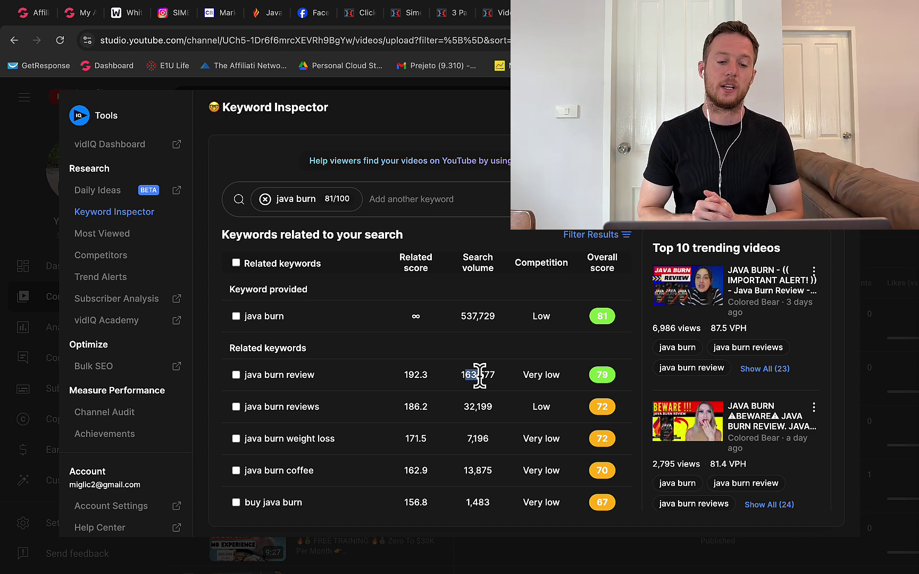
{"action": "left_click", "coordinate": [37, 250]}
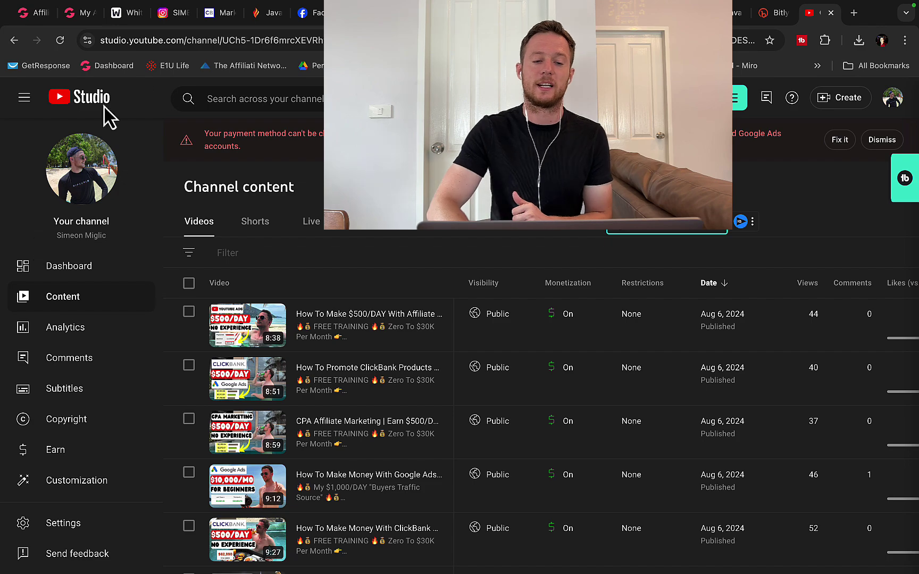
- View the Facebook post's resort photos one by one, starting from the pool photo
{"action": "left_click", "coordinate": [306, 13]}
{"action": "scroll", "coordinate": [356, 261], "scroll_direction": "up", "scroll_amount": 3}
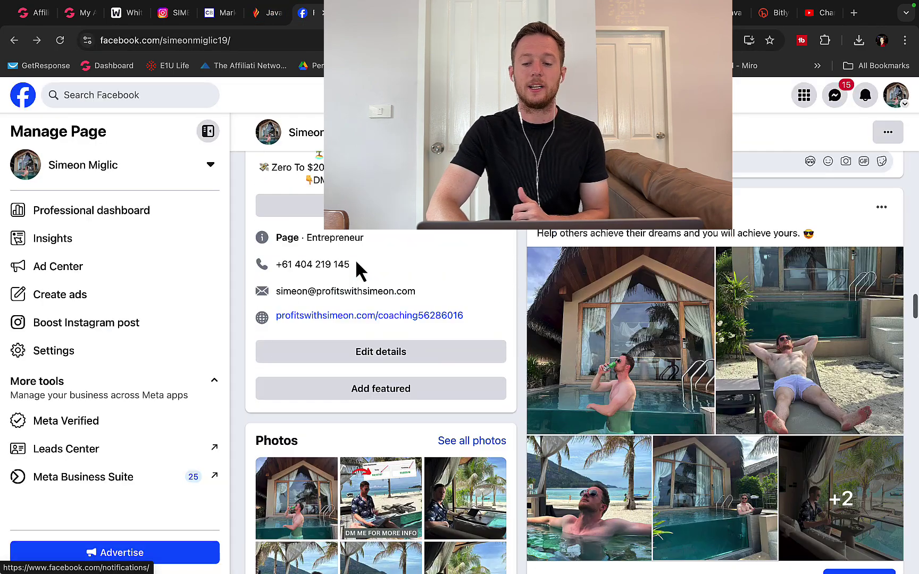
{"action": "scroll", "coordinate": [366, 260], "scroll_direction": "down", "scroll_amount": 1}
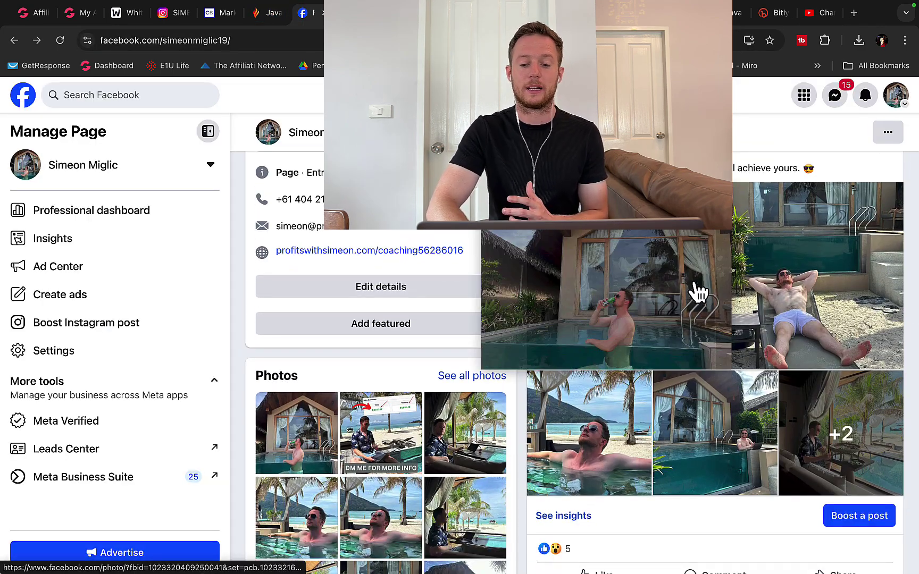
{"action": "left_click", "coordinate": [630, 283]}
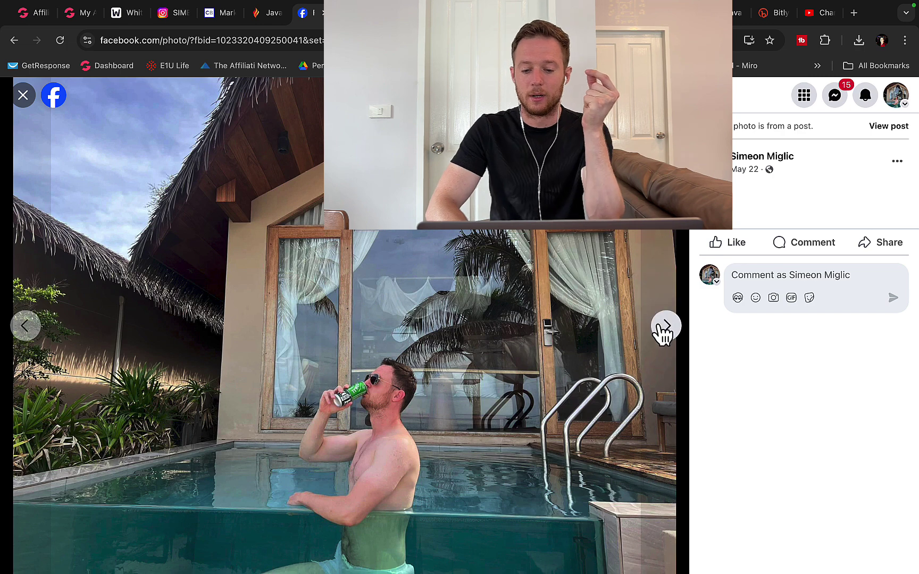
{"action": "left_click", "coordinate": [664, 329]}
{"action": "left_click", "coordinate": [664, 329]}
{"action": "left_click", "coordinate": [664, 328]}
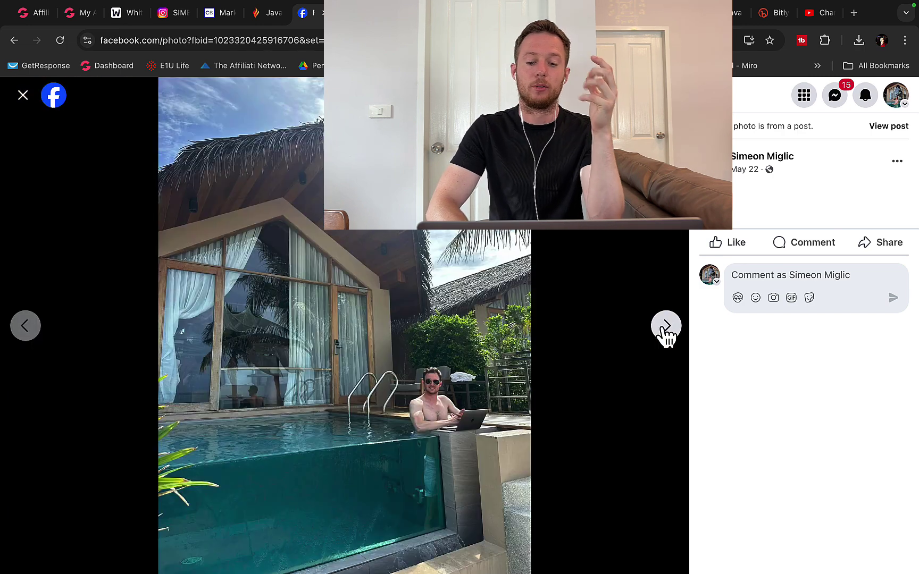
{"action": "left_click", "coordinate": [665, 329]}
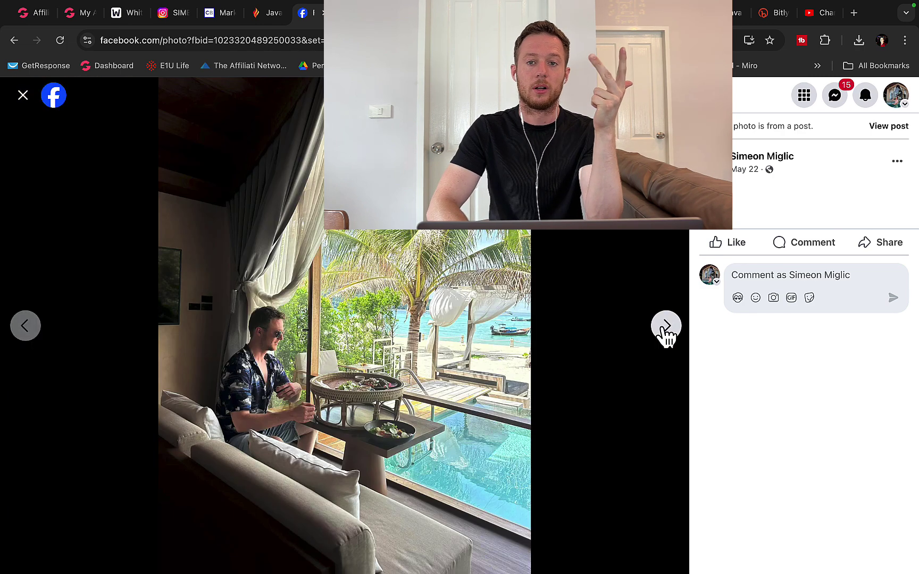
{"action": "left_click", "coordinate": [664, 329]}
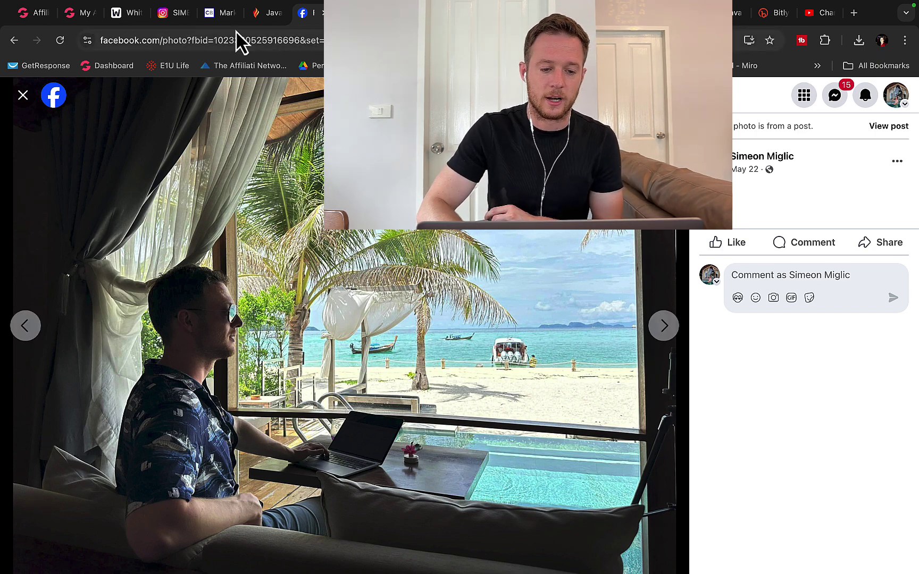
{"action": "left_click", "coordinate": [228, 16]}
{"action": "scroll", "coordinate": [292, 258], "scroll_direction": "down", "scroll_amount": 15}
{"action": "scroll", "coordinate": [292, 258], "scroll_direction": "down", "scroll_amount": 8}
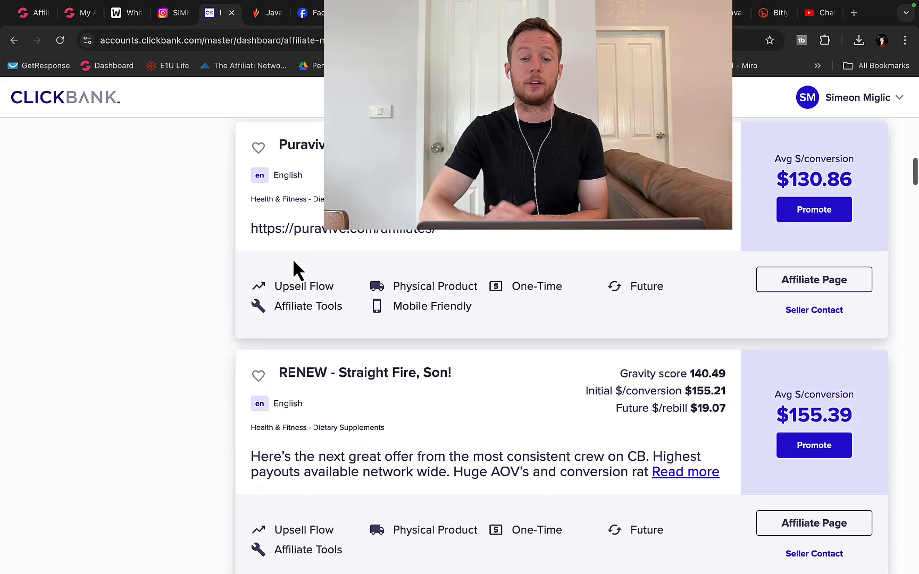